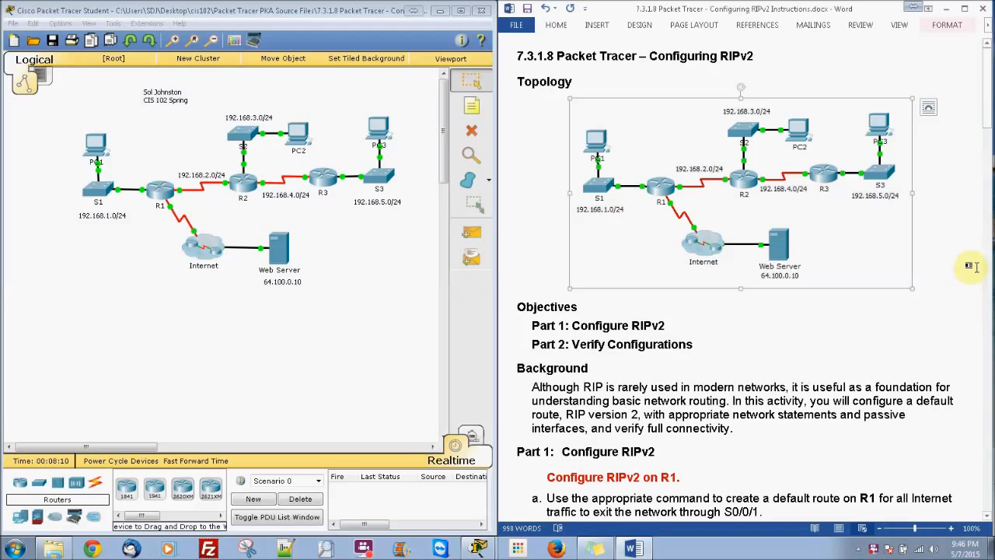
Open router R1's command line and enter global configuration mode with en and conf t
left_click(971, 284)
left_click(986, 299)
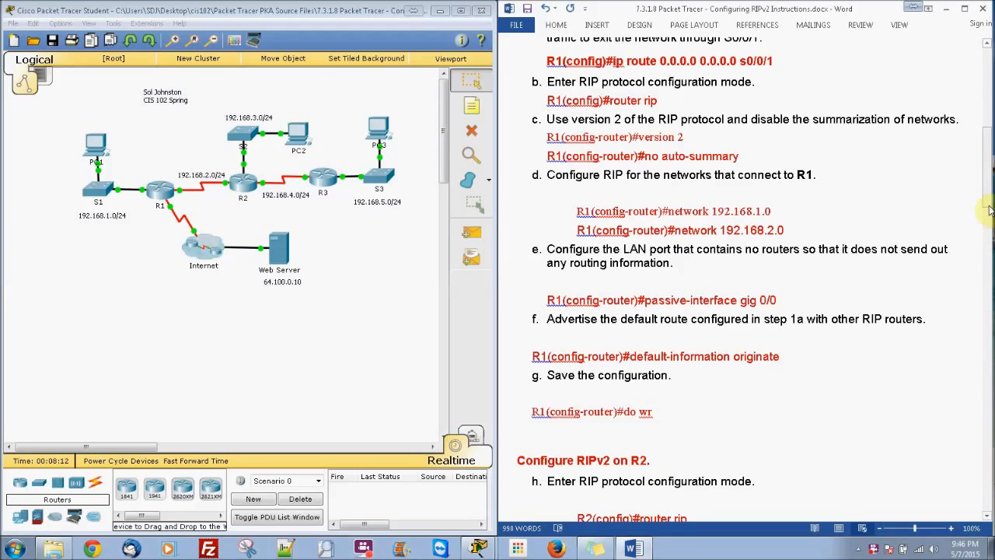
mouse_move(987, 195)
left_mouse_down()
mouse_move(987, 165)
mouse_move(987, 194)
left_mouse_up()
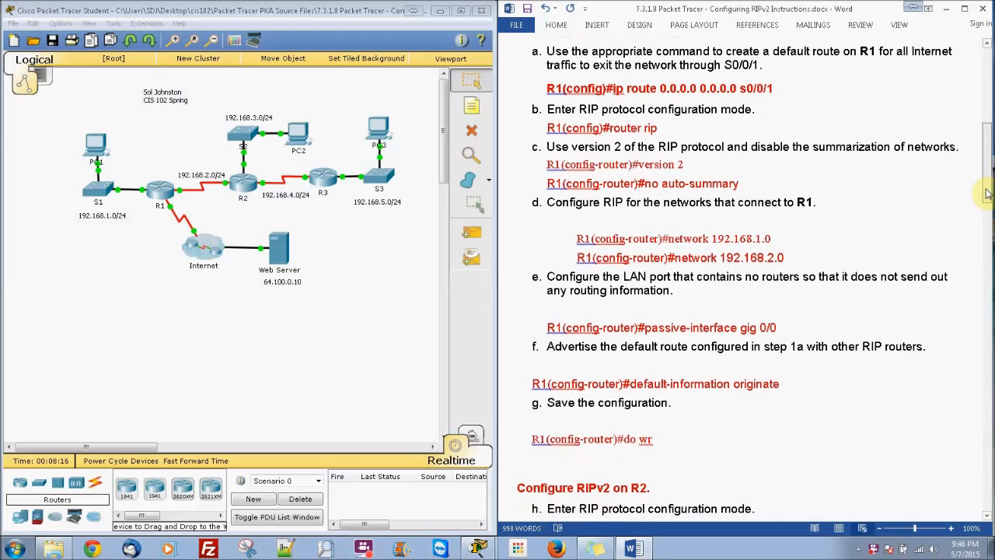
left_click(168, 194)
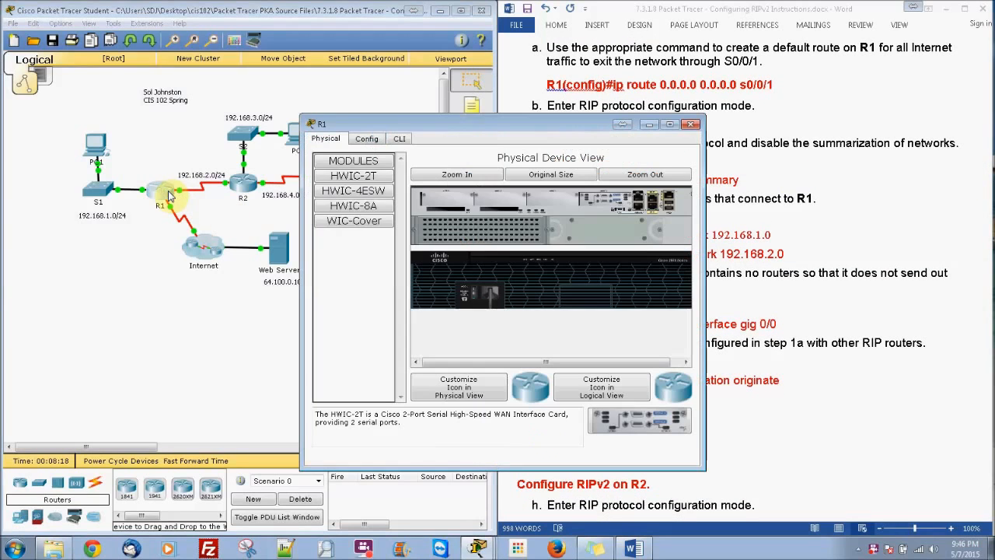
left_click(397, 138)
key("Return")
type("en")
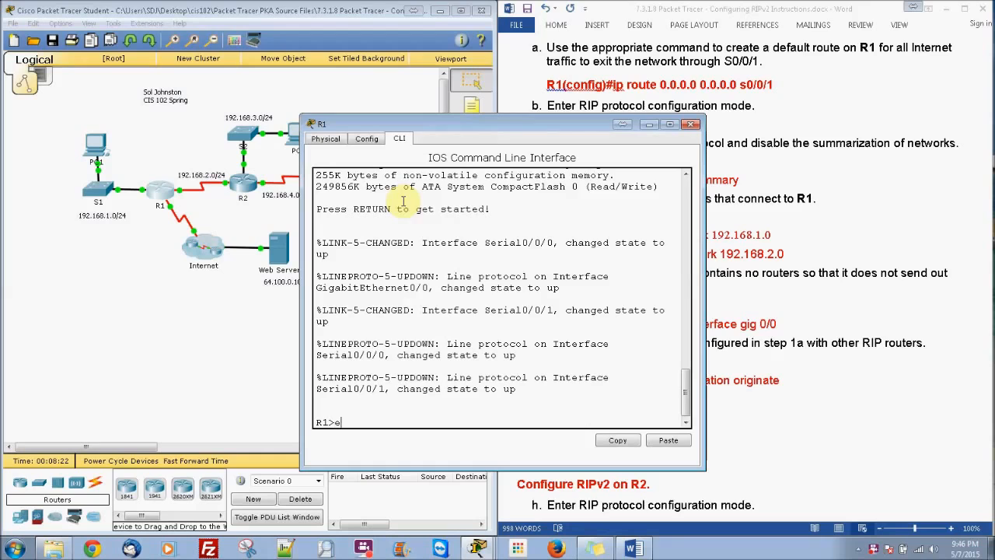
key("Return")
type("conf t")
key("Return")
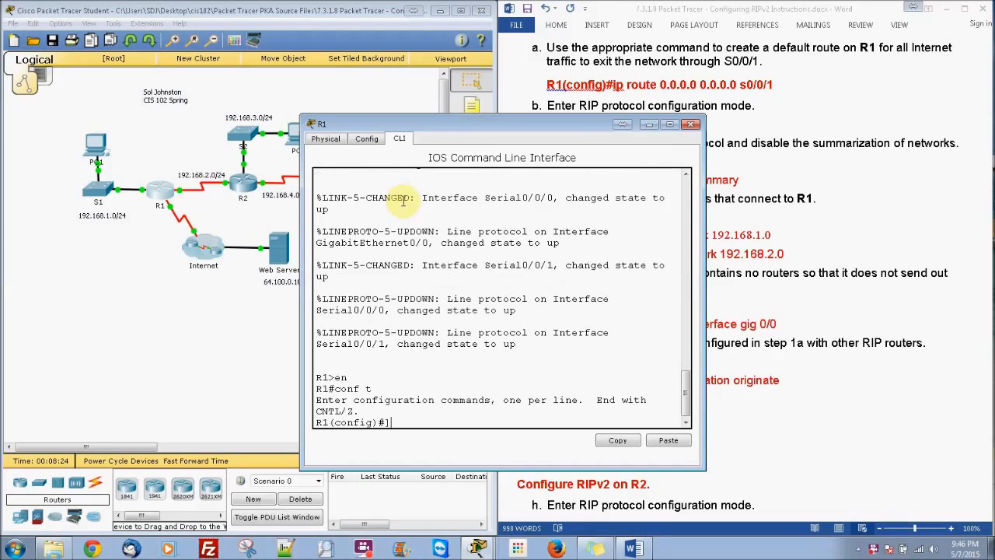
Create a default route on R1 with ip route 0.0.0.0 0.0.0.0 s0/0/1
type("ip route")
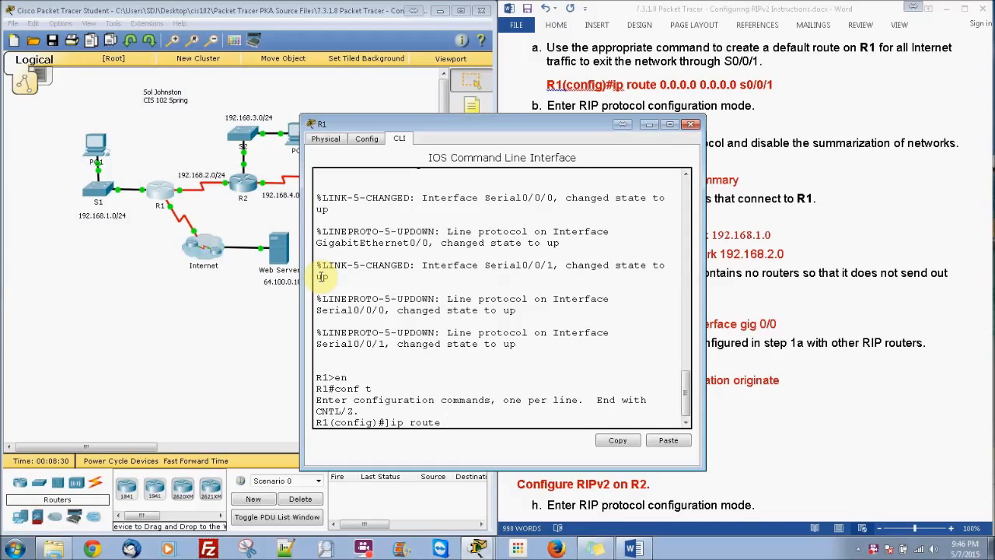
key("BackSpace")
type("0.0.0.0 0.0.0.0 s0/0/1")
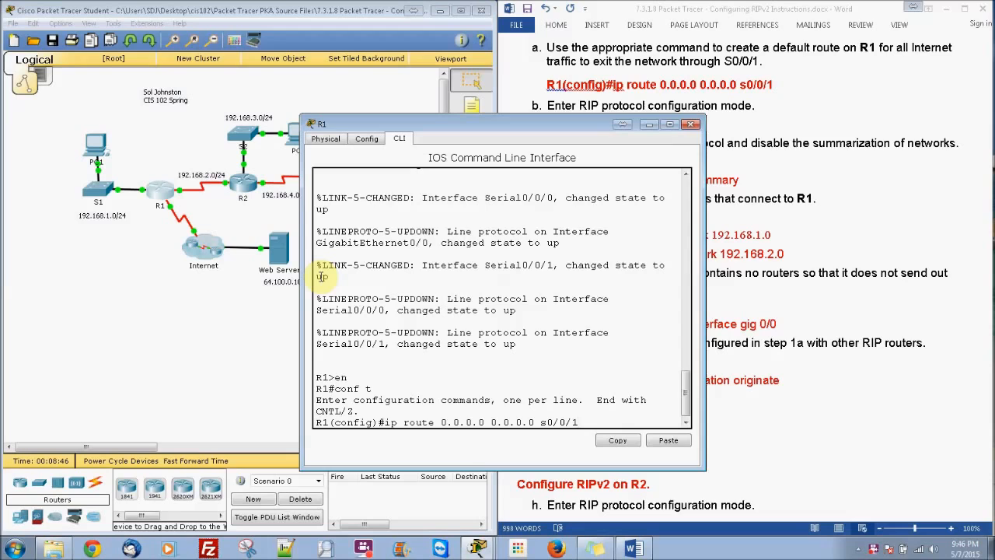
key("Return")
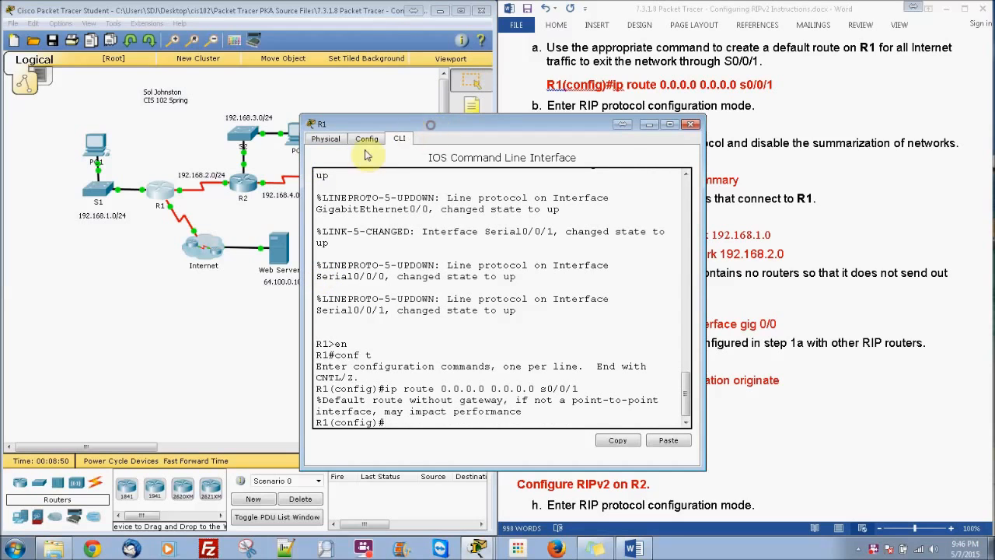
Enter RIP configuration mode on R1 with router rip and set the protocol to version 2
left_click_drag(410, 124, 329, 154)
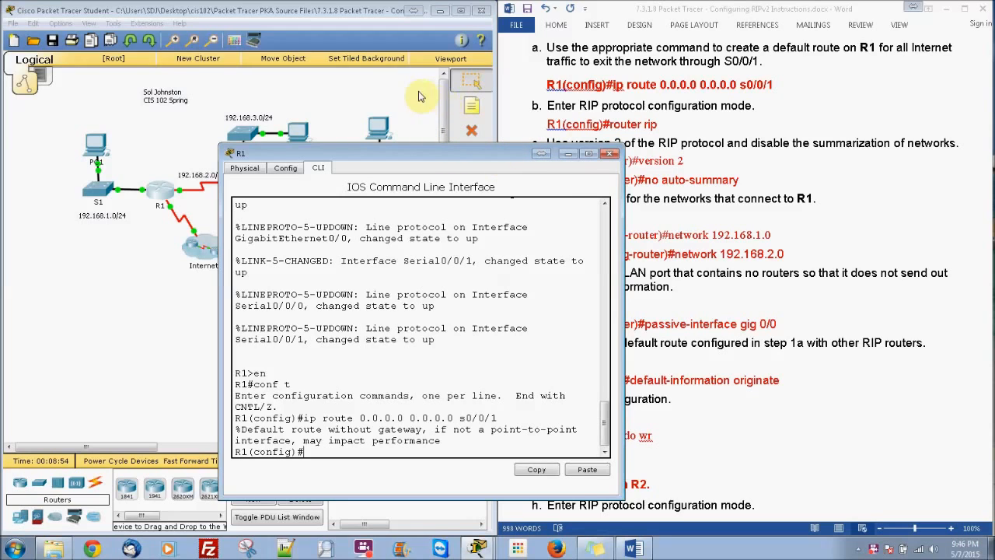
left_click_drag(501, 155, 389, 62)
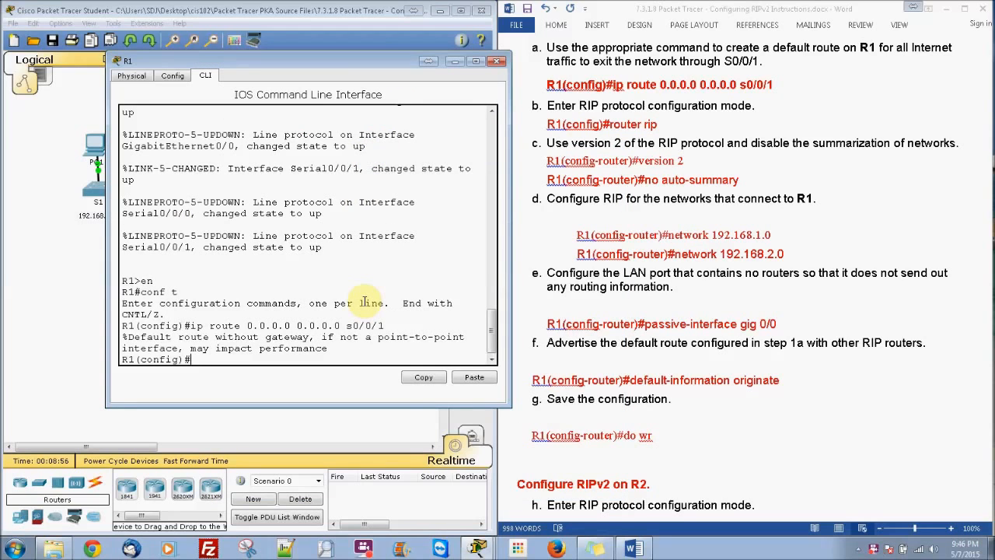
type("router rip")
key("Return")
type("version ")
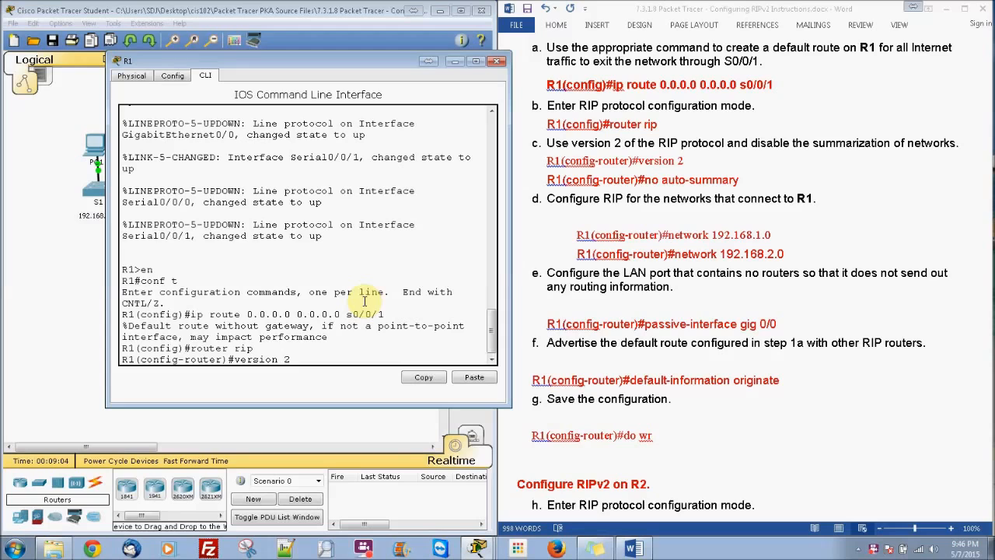
type("2")
key("Return")
Disable RIP network summarization on R1 with no auto-summary
type("no auto-summary")
key("Tab")
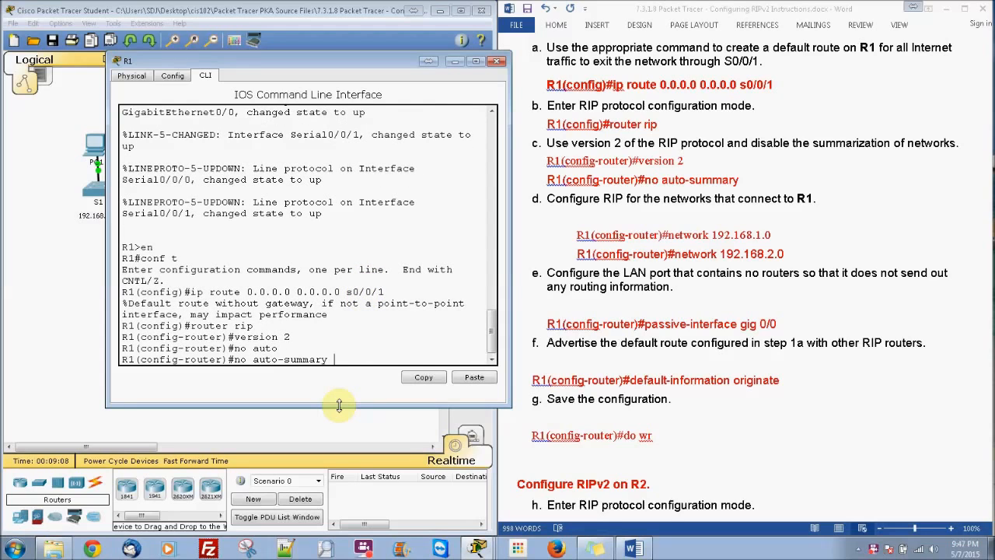
key("Return")
Add the networks 192.168.1.0 and 192.168.2.0 to R1's RIP configuration
type("network")
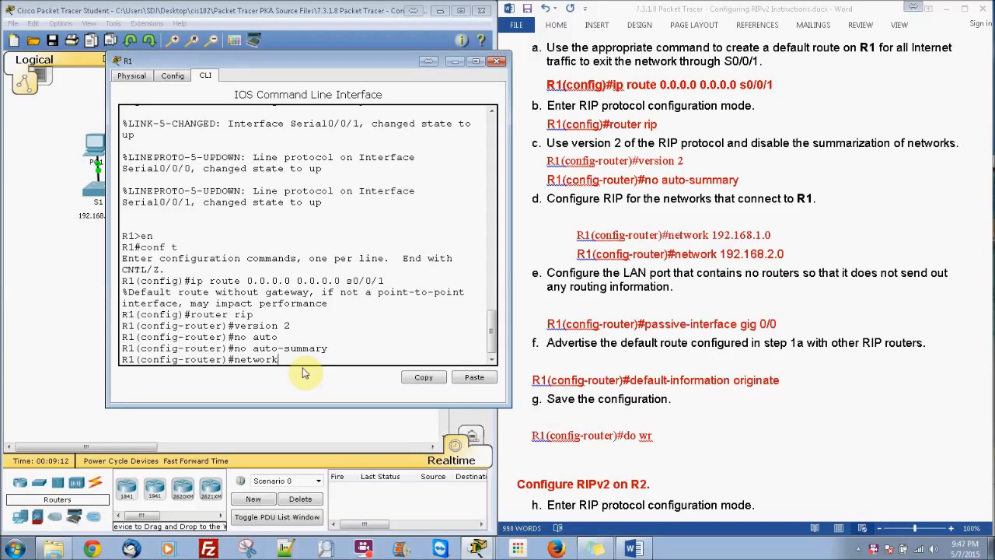
type(" 192.168.1.0")
key("Return")
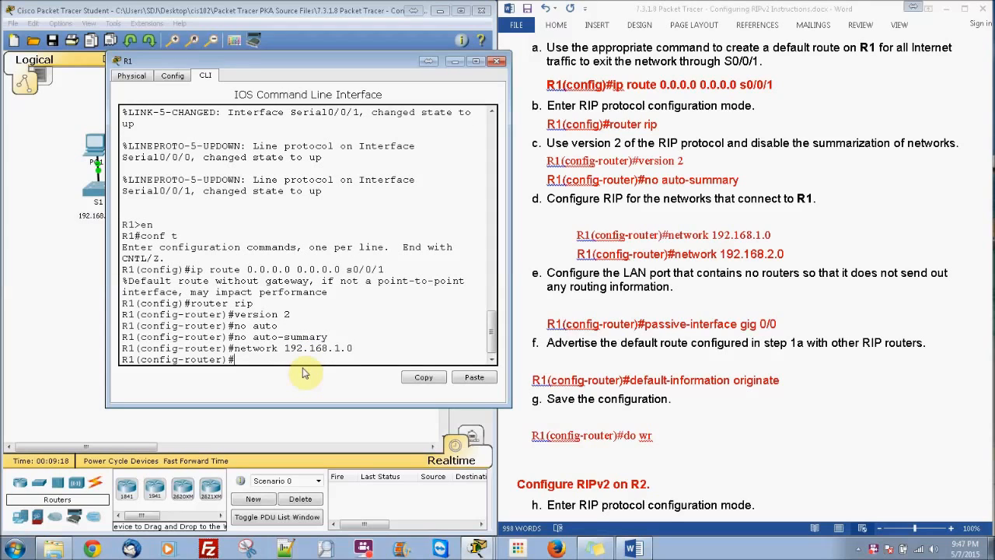
key("Up")
key("BackSpace")
type("2.168.2.0")
key("Return")
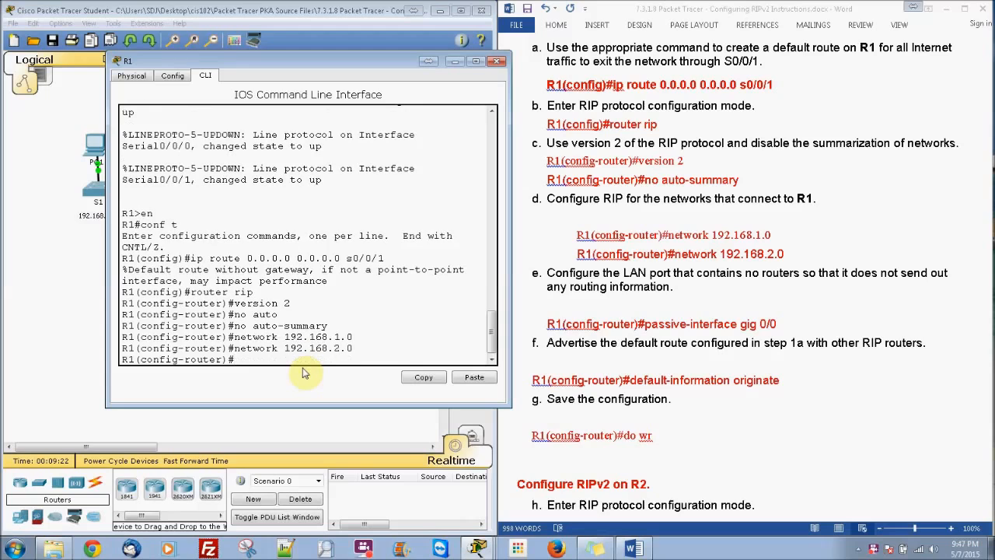
Make R1's LAN port g0/0 a passive interface for RIP
type("pass")
key("Tab")
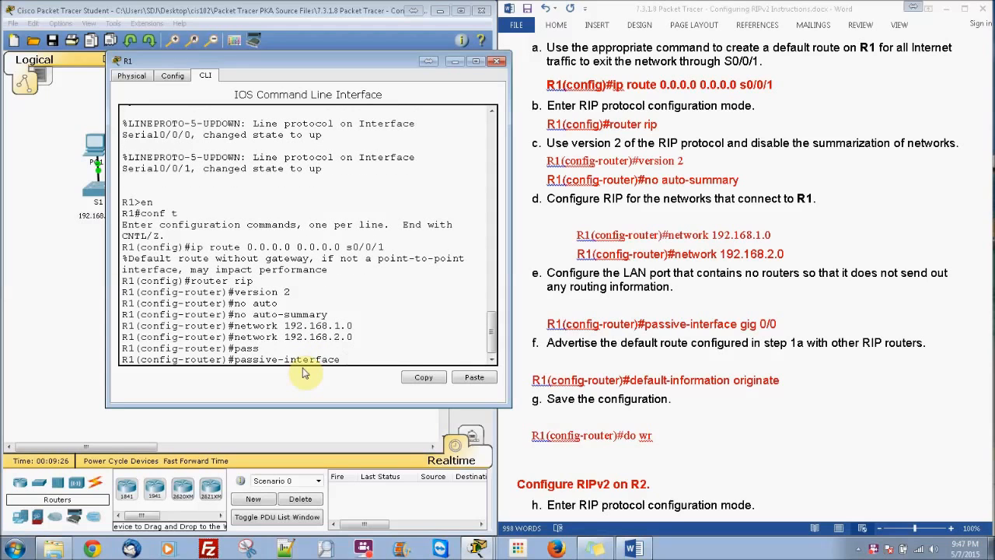
type("g0/0")
key("Return")
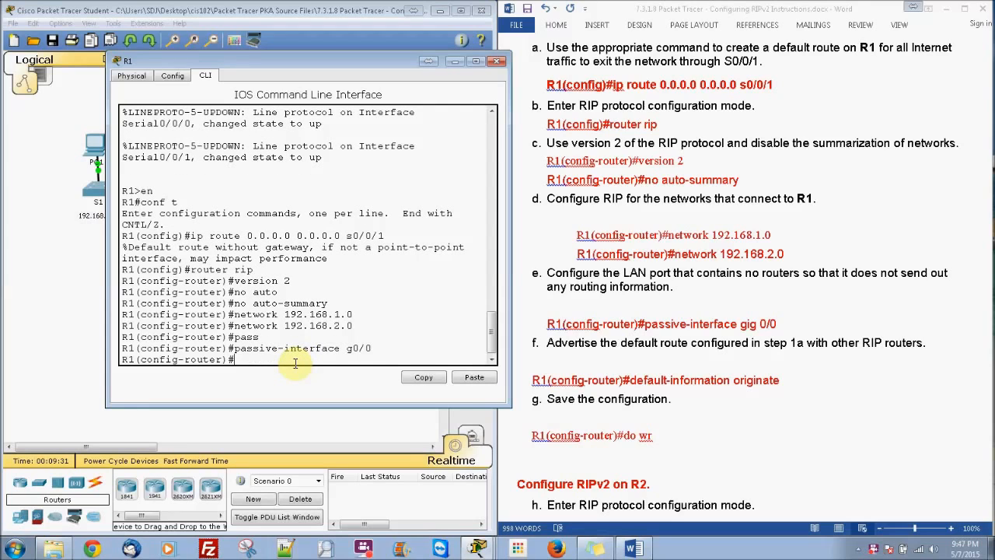
Advertise R1's default route to the other RIP routers with default-information originate
type("de")
key("Tab")
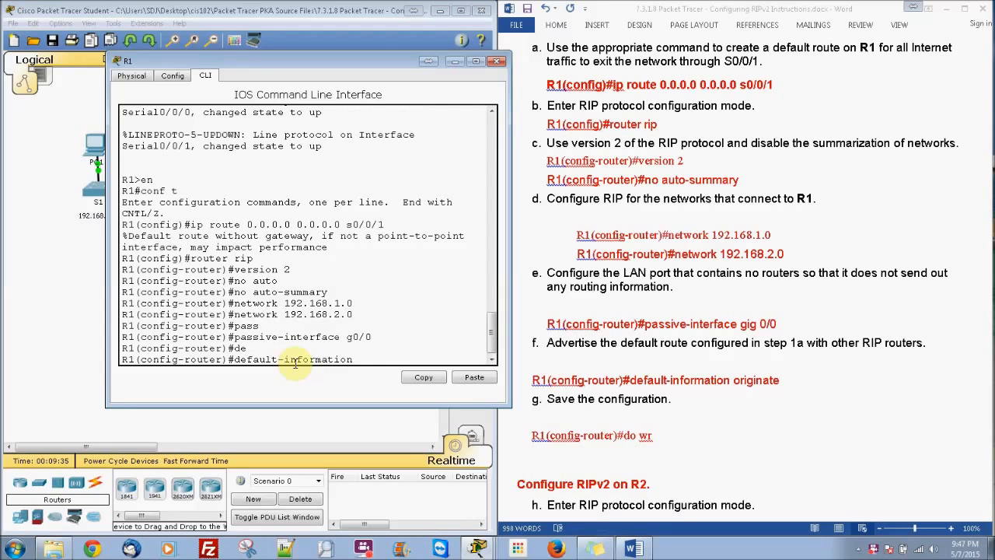
type("or")
key("Tab")
key("Return")
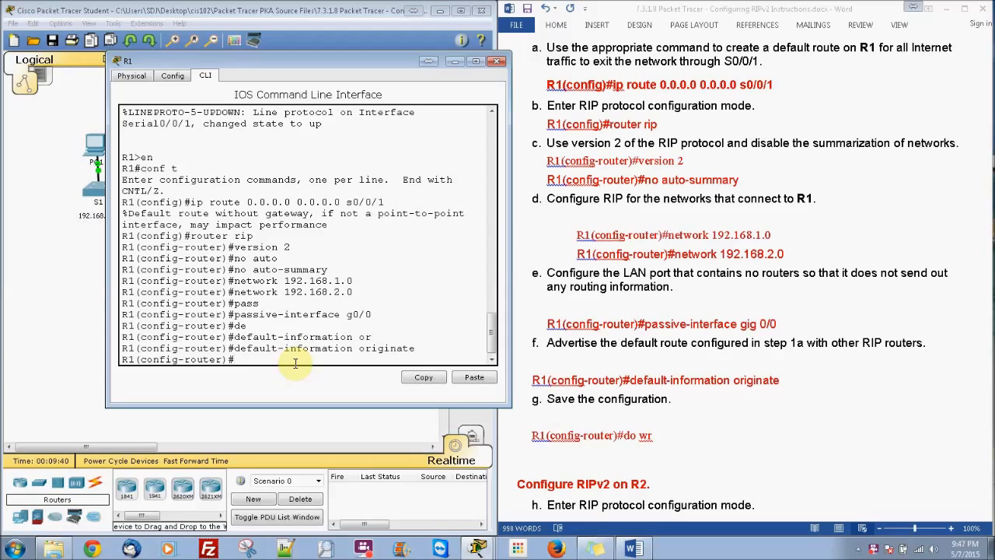
Save R1's running configuration to the default startup-config file with do copy run start
type("do copy run start")
key("Return")
key("Return")
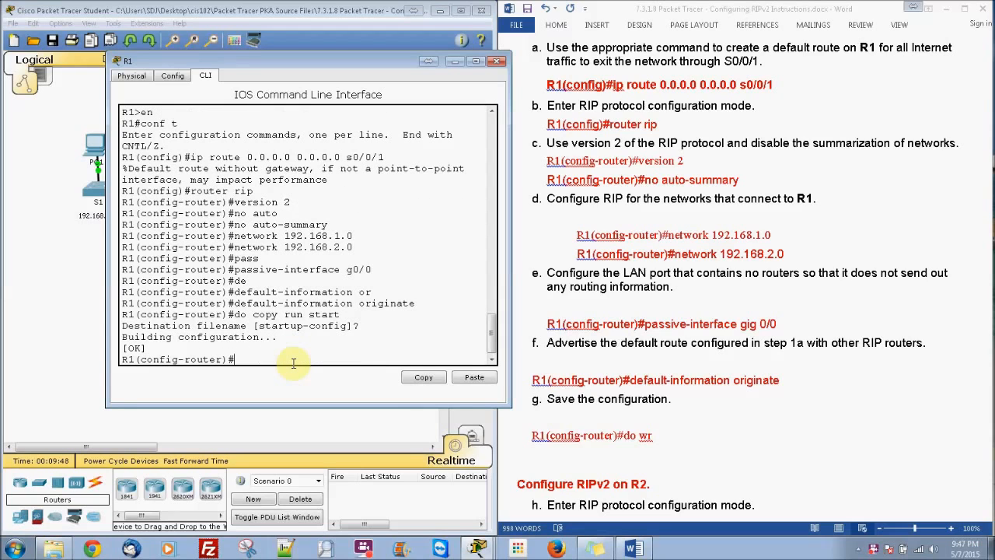
Close R1's window and open router R2's command line
left_click(623, 426)
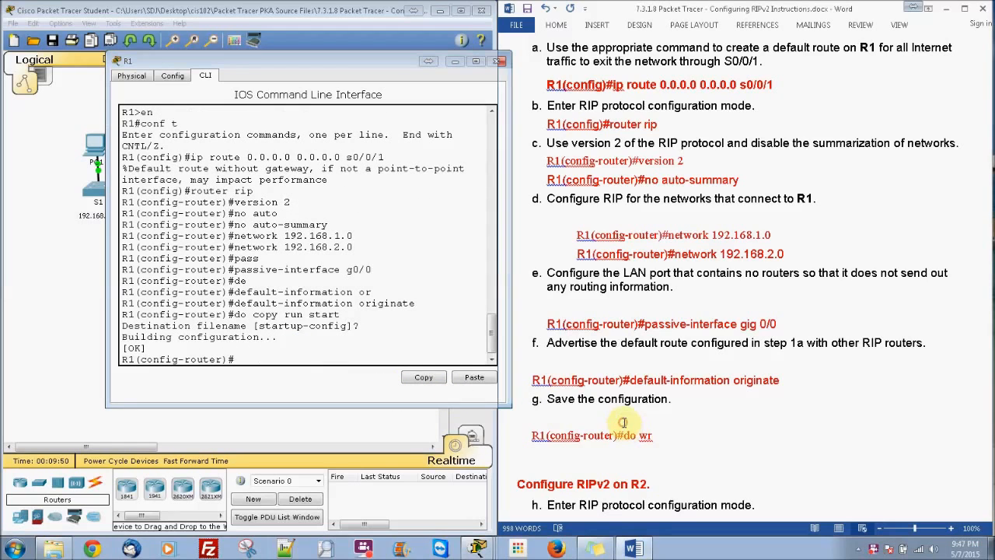
left_click_drag(988, 184, 990, 266)
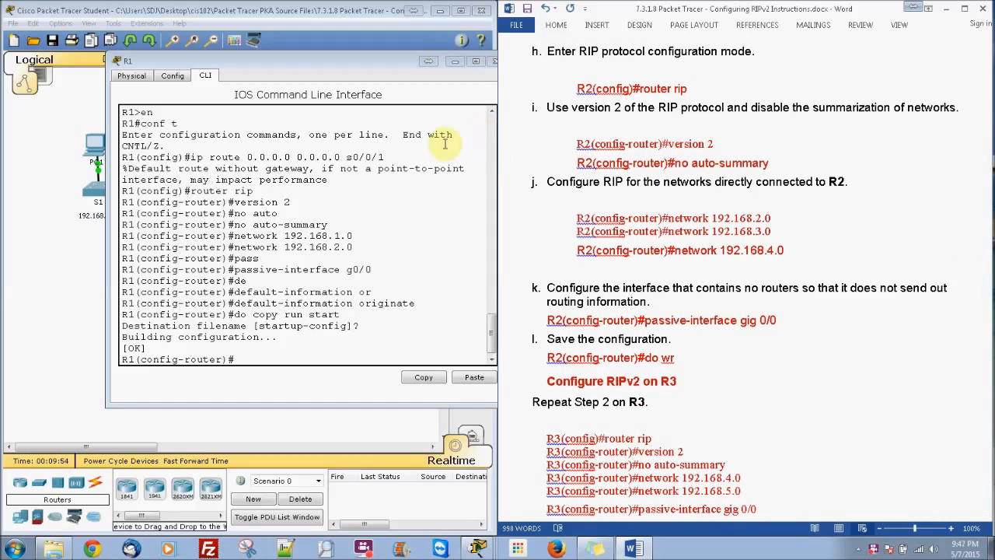
left_click(494, 61)
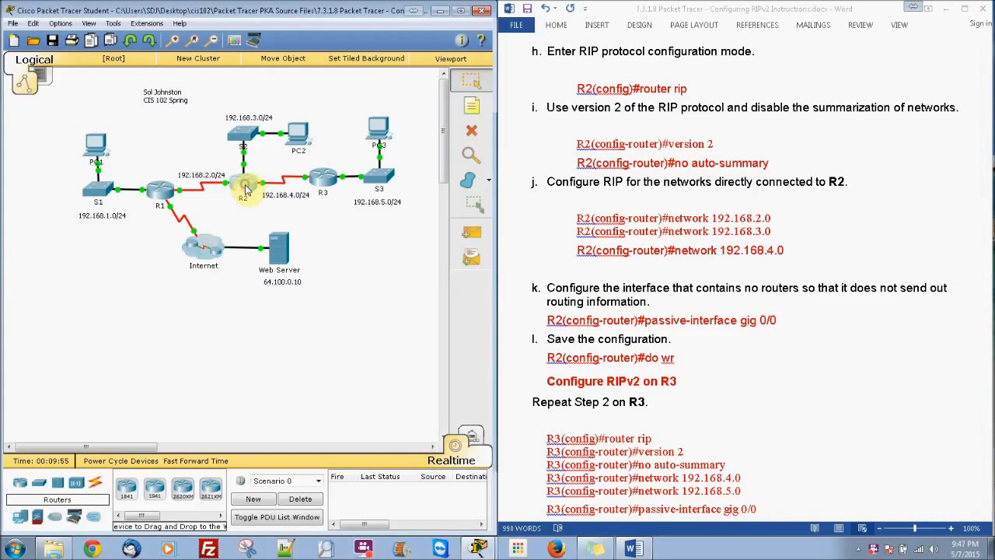
left_click(245, 187)
left_click(404, 138)
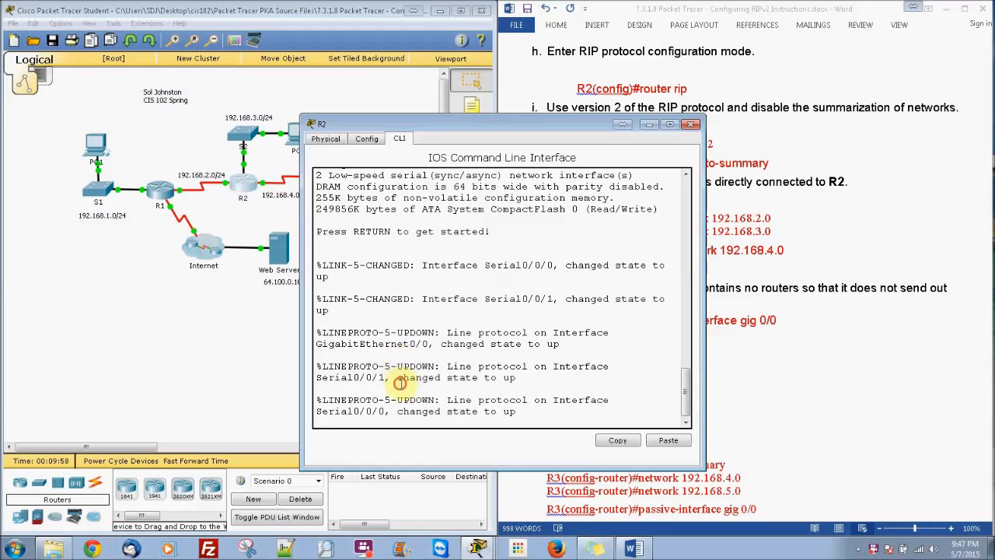
Enter privileged mode and global configuration mode on R2 with en and conf t
key("Return")
type("en")
key("Return")
type("conff")
key("Return")
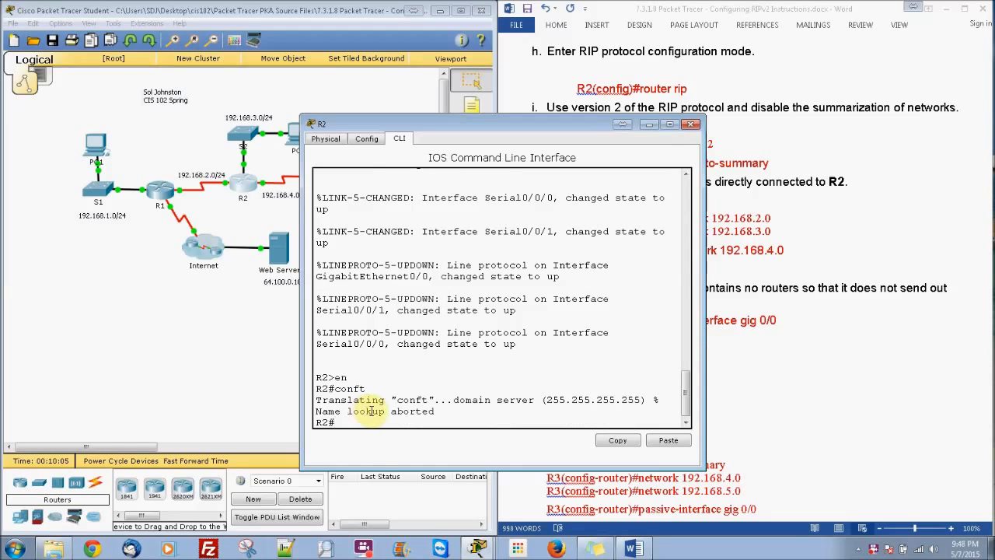
type("conf t")
key("Return")
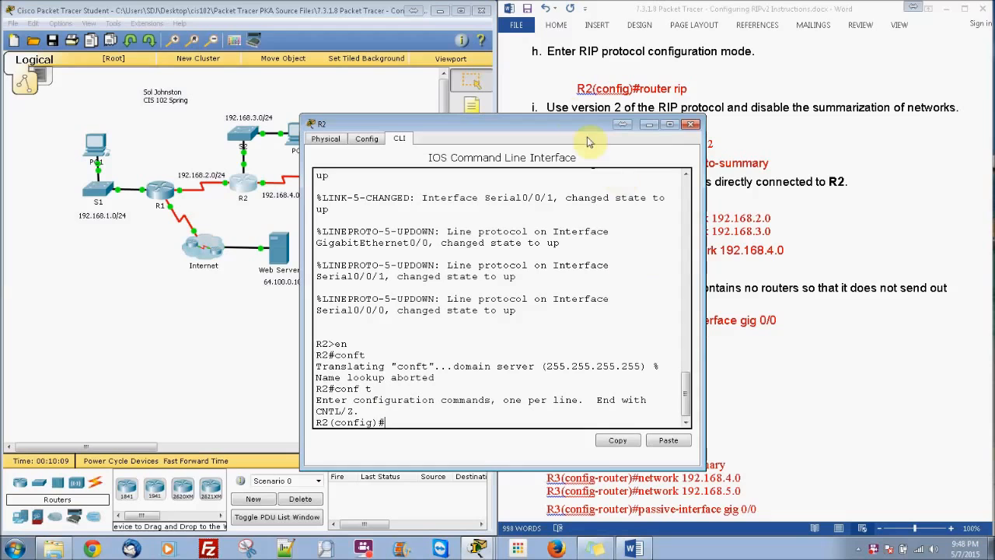
Enter RIP configuration mode on R2 with router rip and set the protocol to version 2
left_click_drag(568, 121, 345, 129)
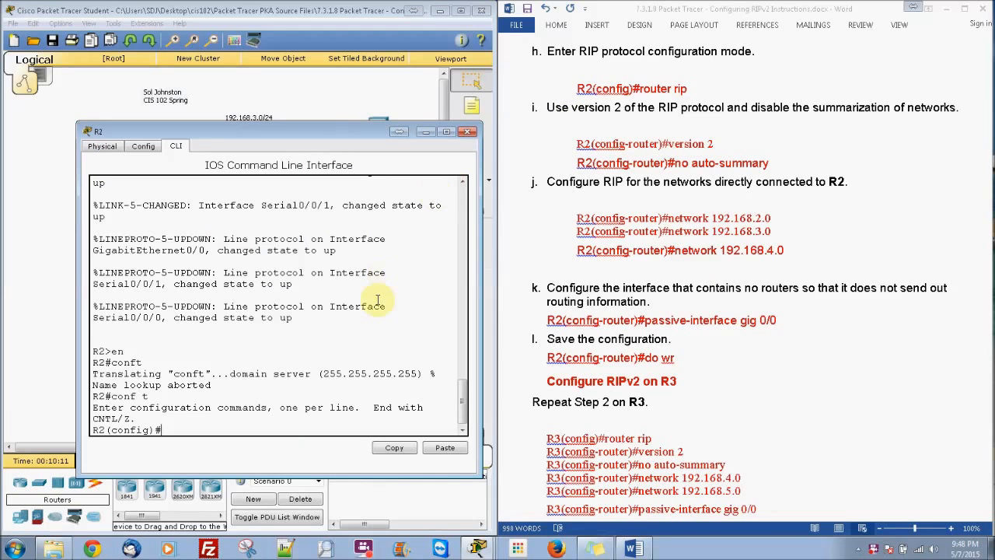
type("router rip")
key("Return")
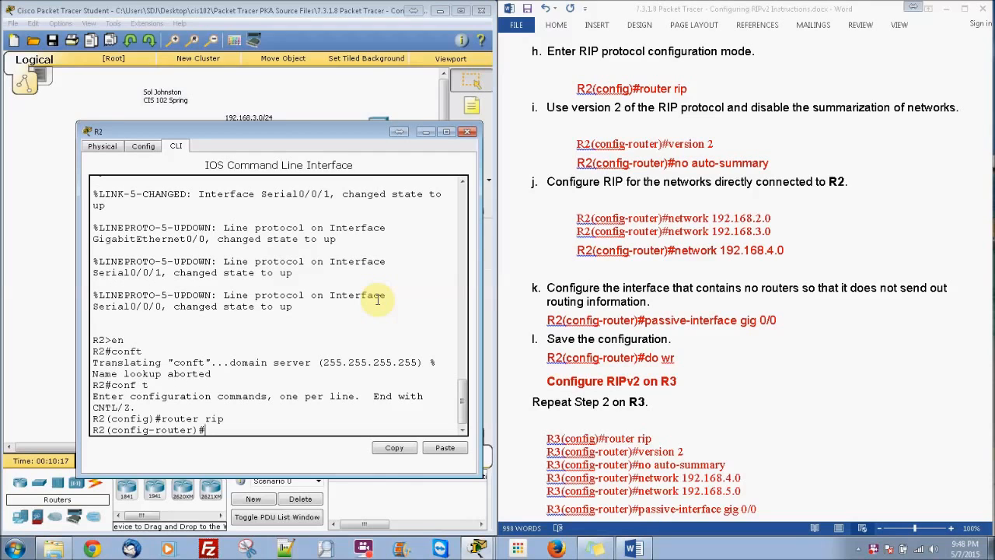
type("version 2")
key("Return")
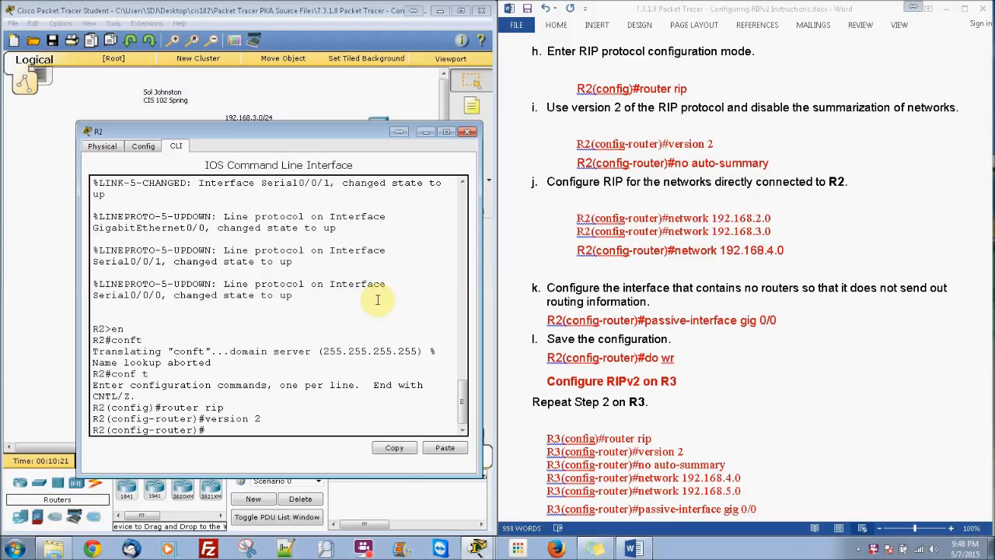
Disable RIP network summarization on R2 with no auto-summary
type("no a")
key("Tab")
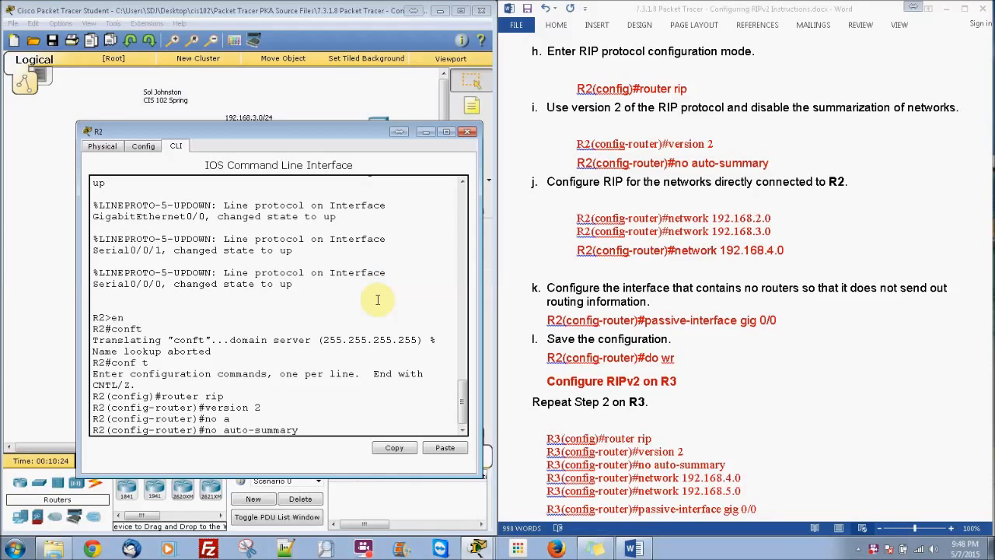
key("Return")
Add the networks 192.168.2.0, 192.168.3.0 and 192.168.4.0 to R2's RIP configuration
type("network ")
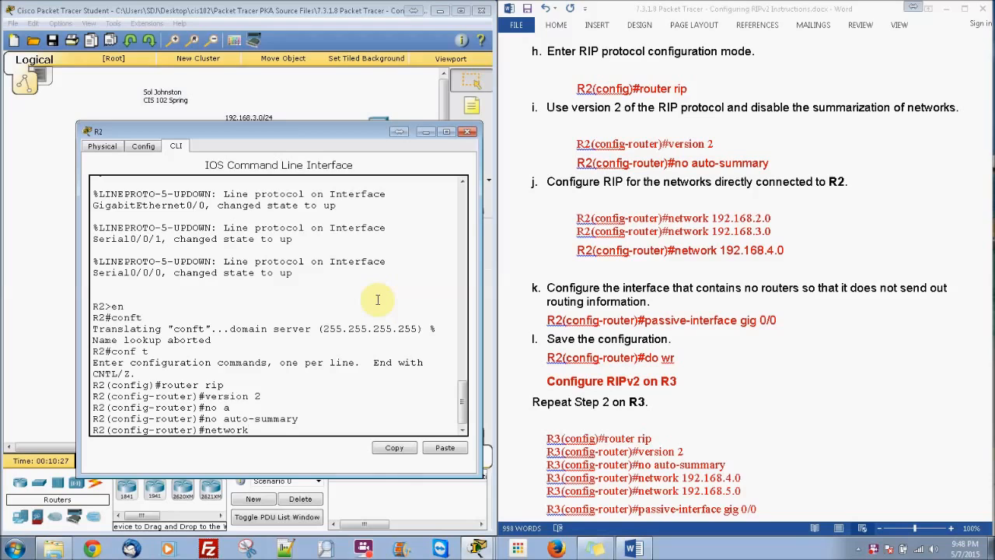
type("192.168.2.0")
key("Return")
key("Up")
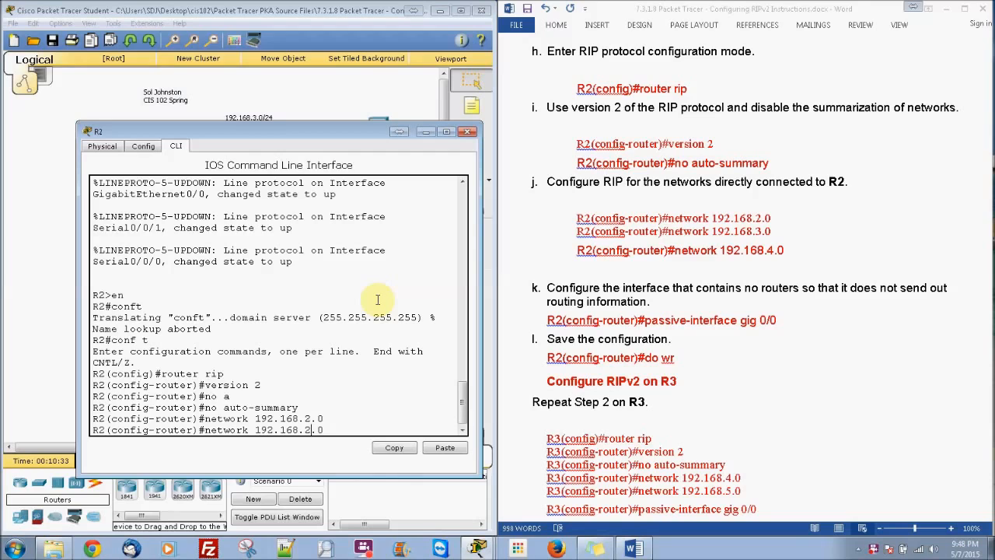
key("Delete")
type("3")
key("Return")
key("Up")
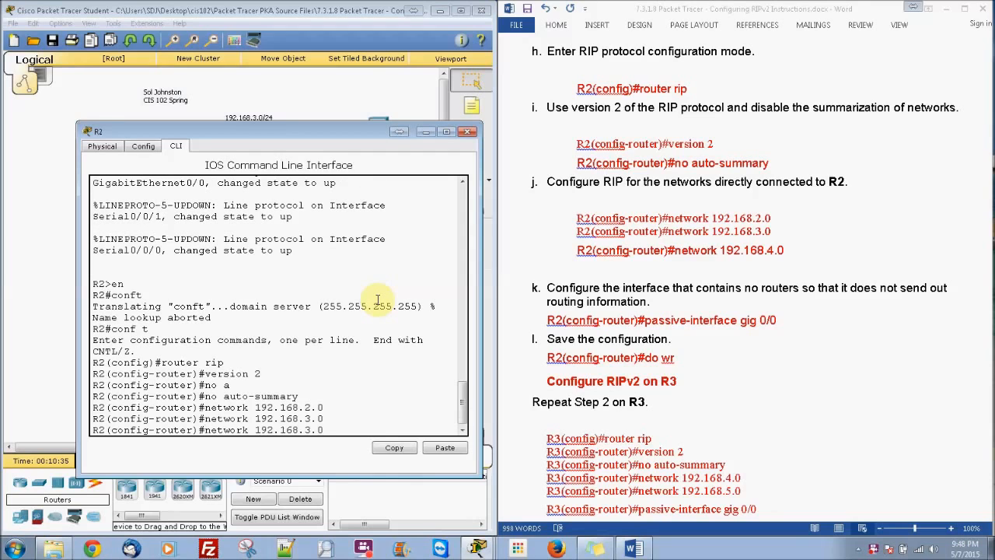
key("Delete")
type("4")
key("Return")
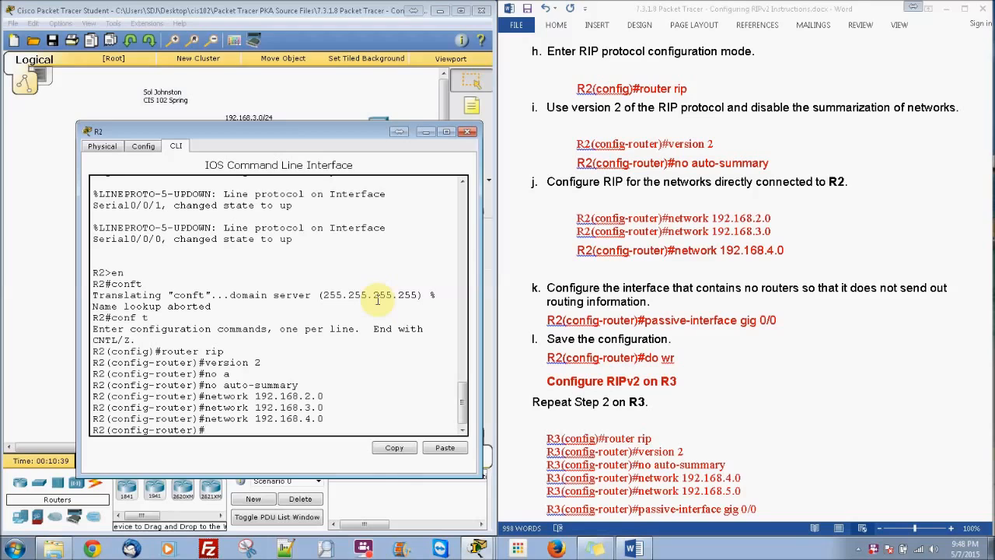
Make interface g0/0 passive in R2's RIP configuration with passive-interface g0/0
type("pa")
key("Tab")
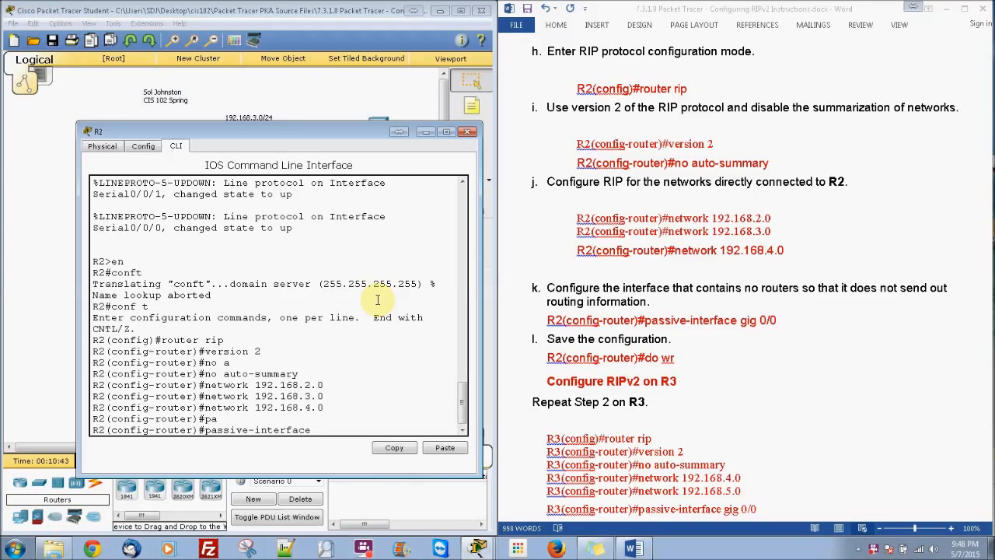
type("g")
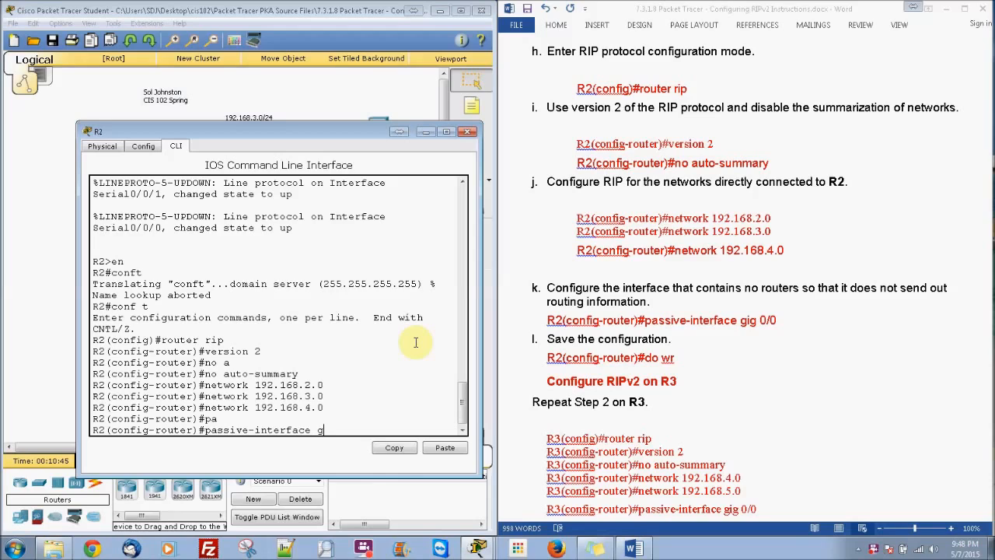
type("0/0")
key("Return")
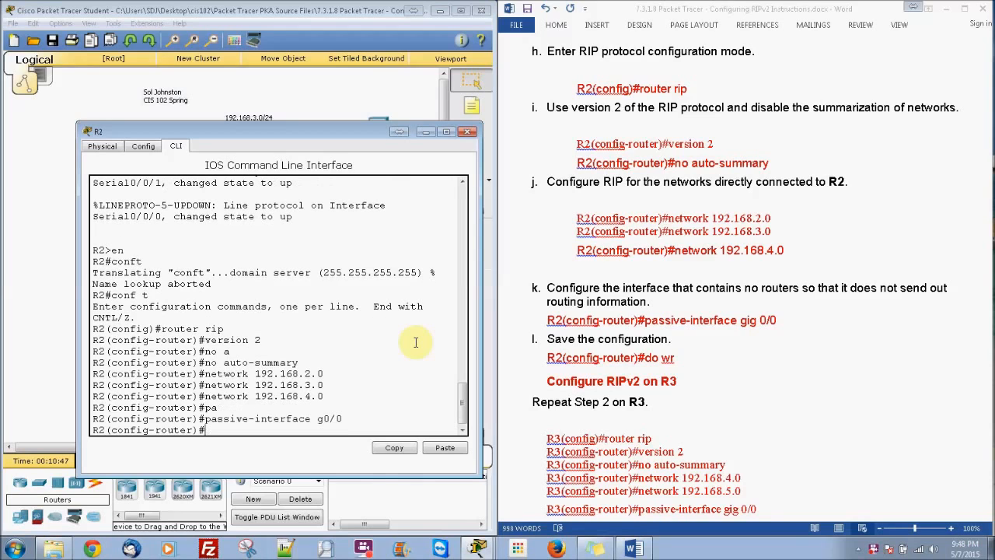
Save R2's running configuration to startup-config with do copy run start, and close R2's window
type("copy run start")
key("Home")
type("do")
key("Return")
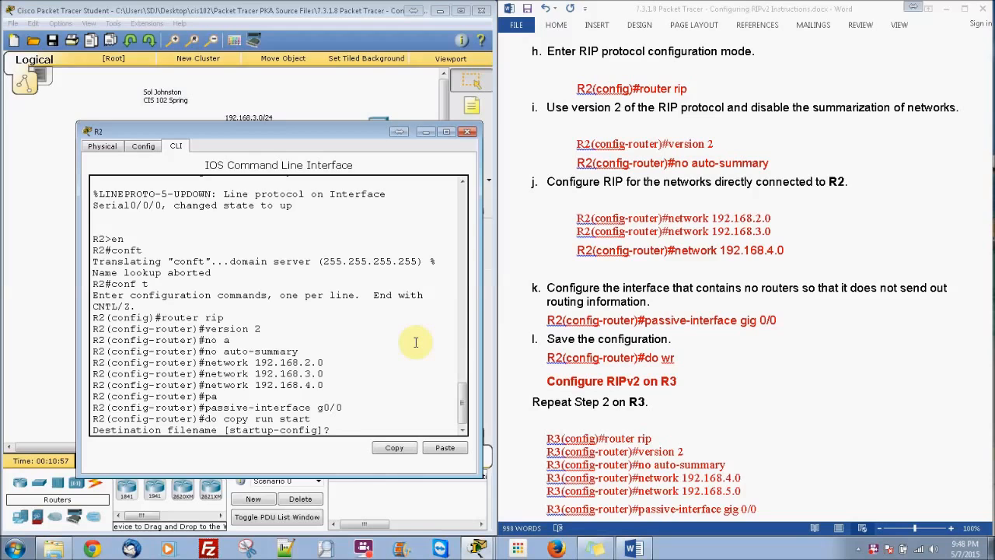
key("Return")
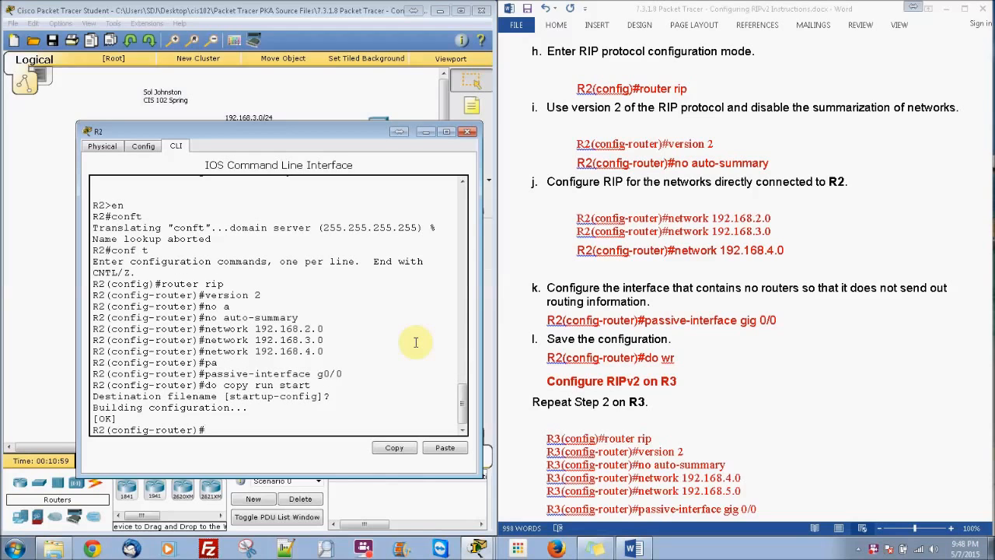
left_click(467, 132)
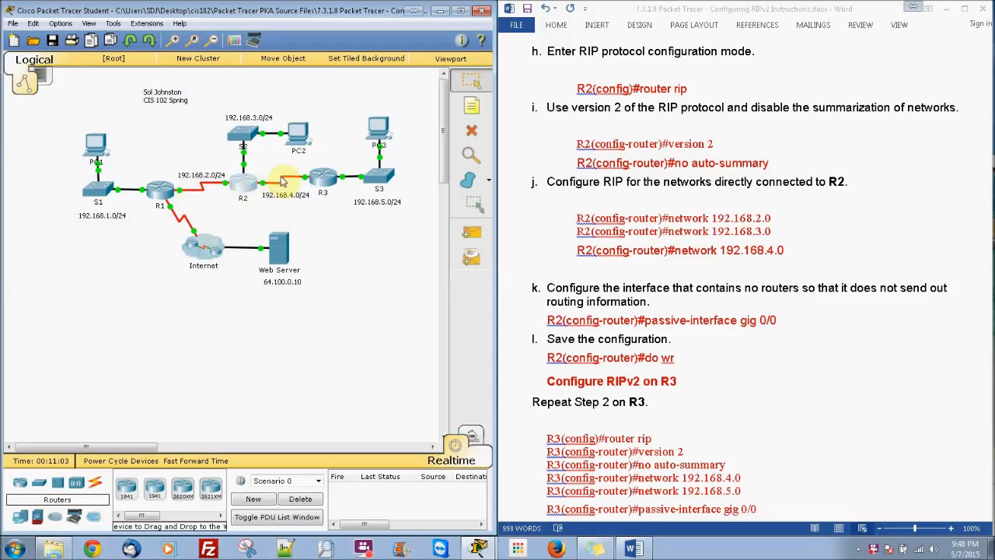
Open R3's command line and enter privileged and global configuration modes with en and conf t
left_click(325, 177)
left_click_drag(586, 130, 386, 117)
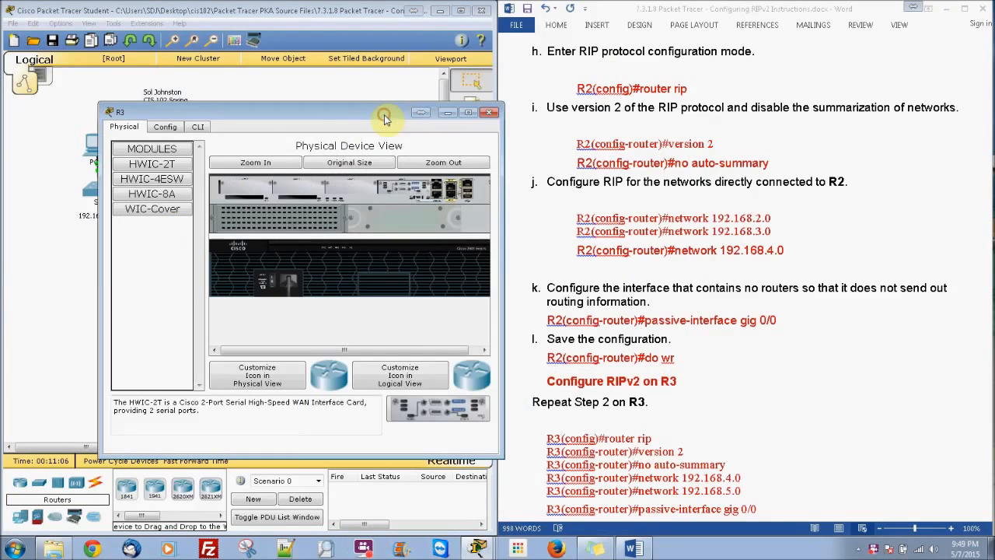
left_click(209, 127)
key("Return")
type("en")
key("Return")
type("conf")
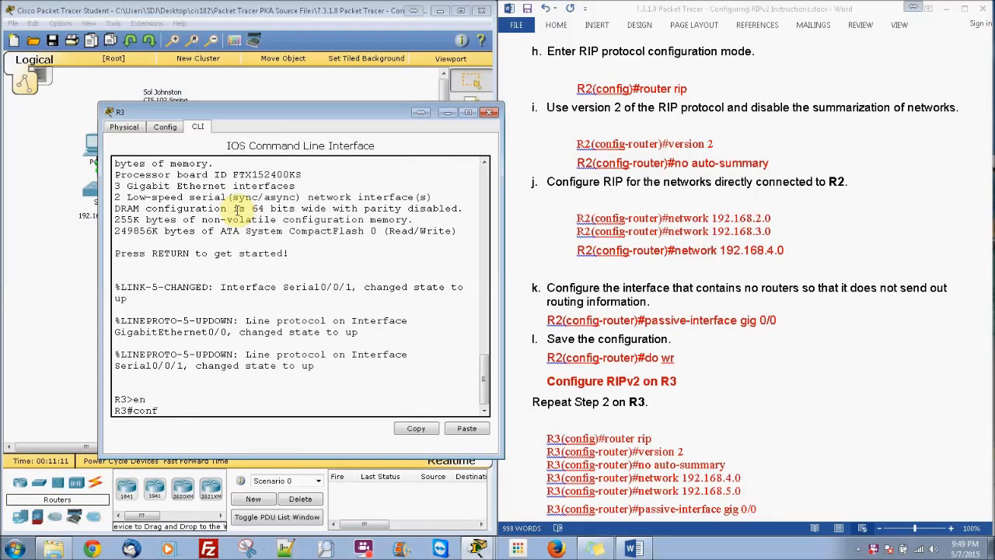
type(" t")
key("Return")
Bring the R3 section of the lab instructions into view and enter RIP configuration mode on R3 with router rip
left_click(816, 255)
left_click_drag(990, 224, 987, 287)
left_click(376, 408)
type("router")
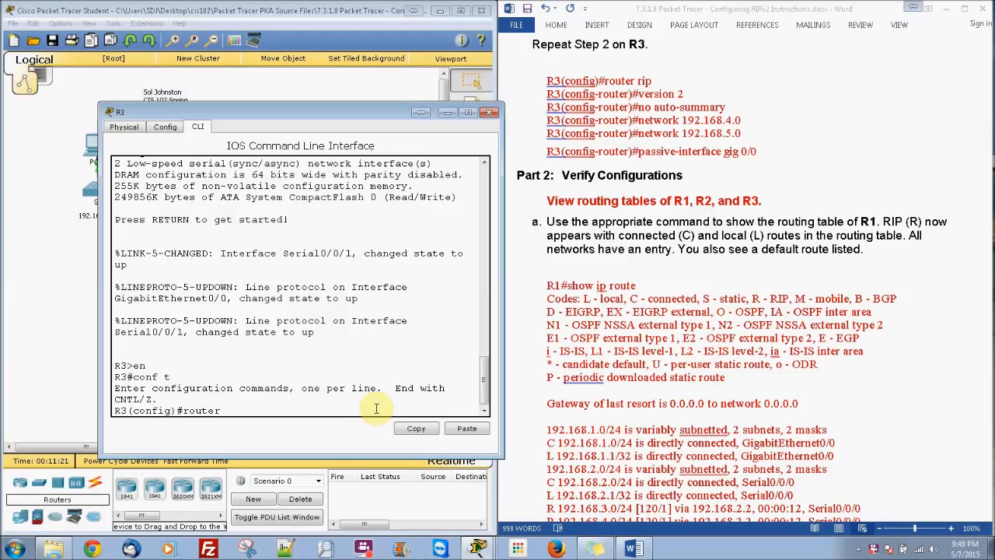
type(" rip")
key("Return")
Set RIP to version 2 on R3 and disable network summarization with no auto-summary
type("version ")
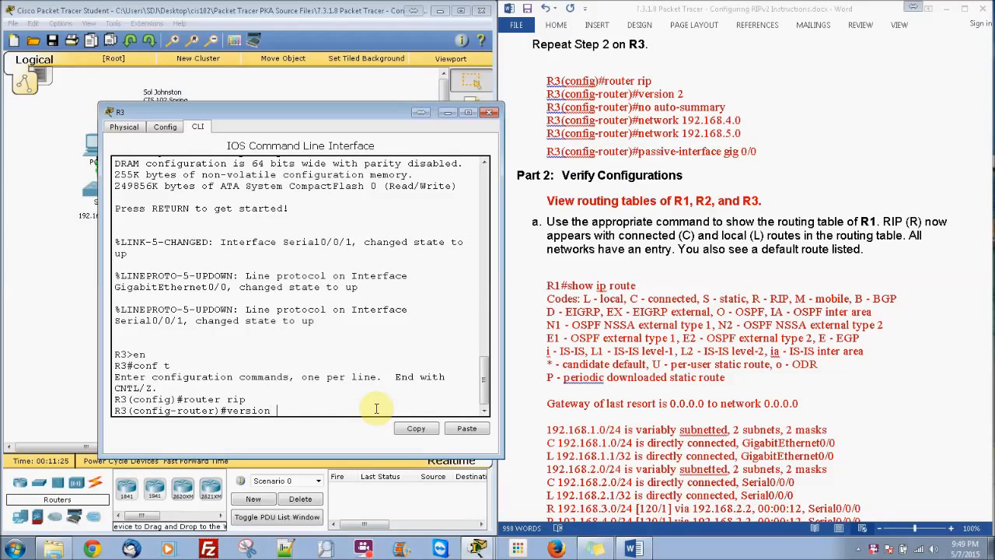
type("2")
key("Return")
type("no au")
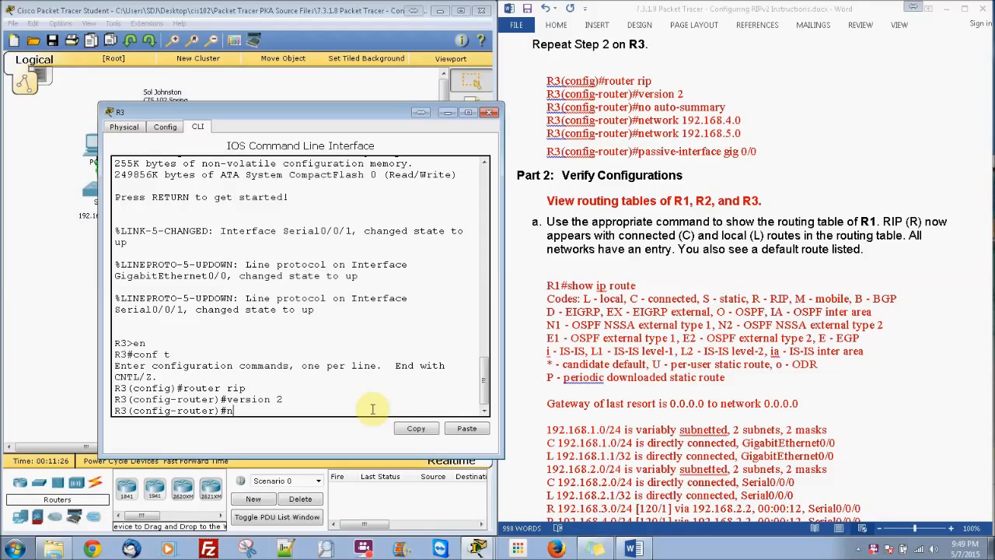
key("Tab")
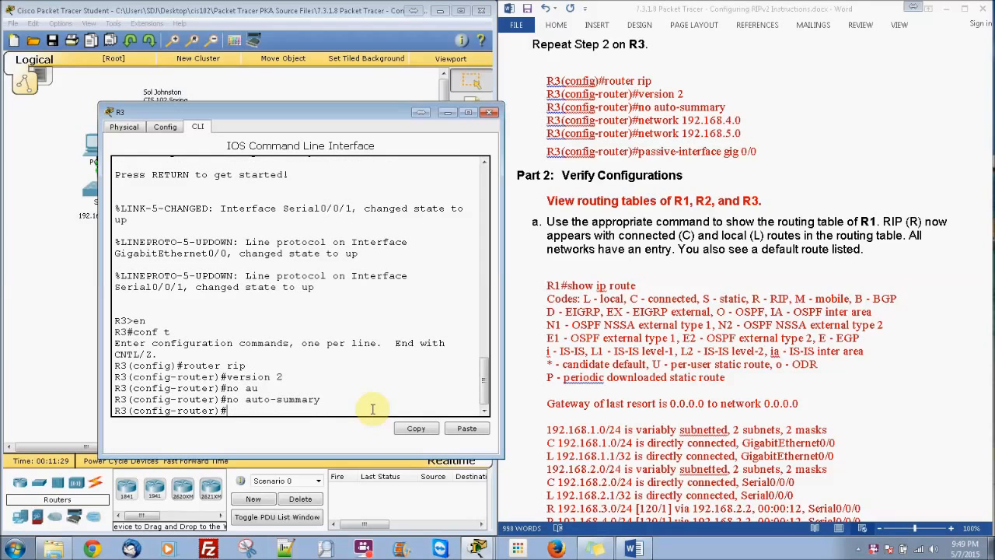
Add the networks 192.168.4.0 and 192.168.5.0 to R3's RIP configuration
type("w")
key("Tab")
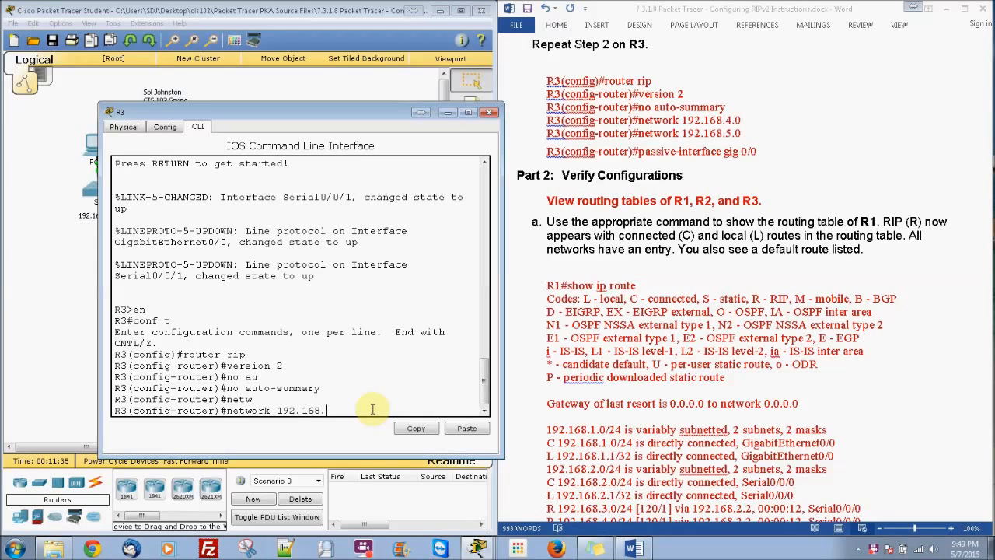
key("Return")
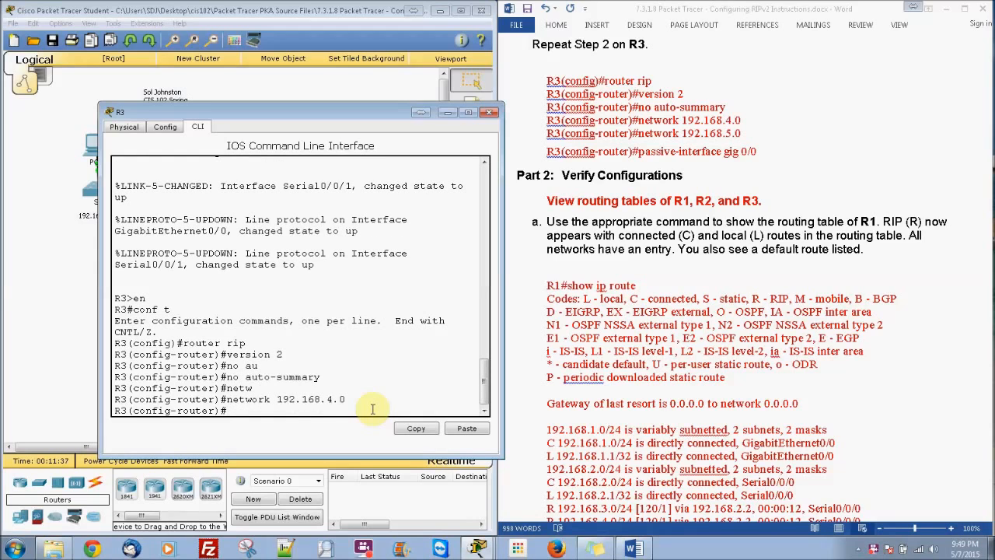
key("Up")
key("BackSpace")
type("5")
key("Return")
Make interface g0/0 passive in R3's RIP configuration with passive-interface g0/0
type("pa")
key("Tab")
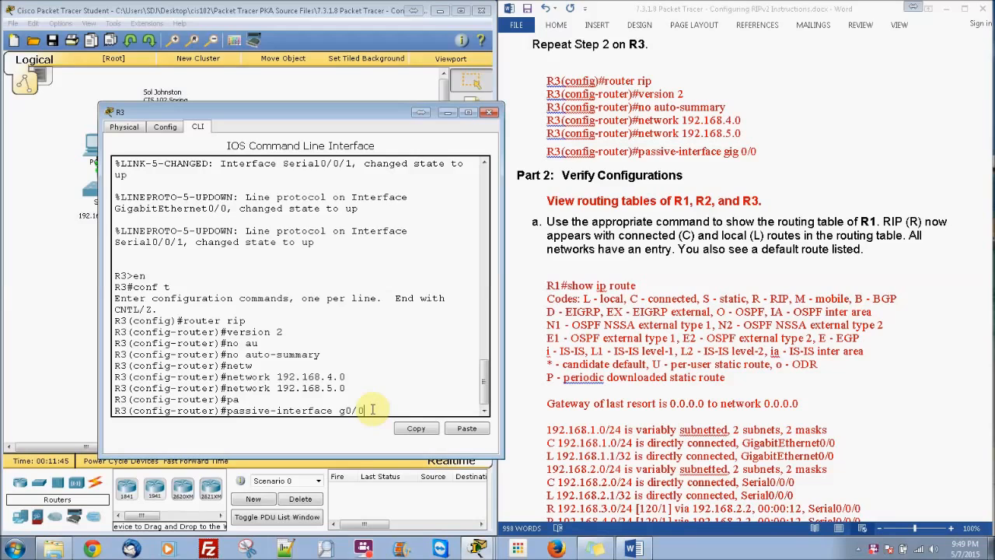
key("Return")
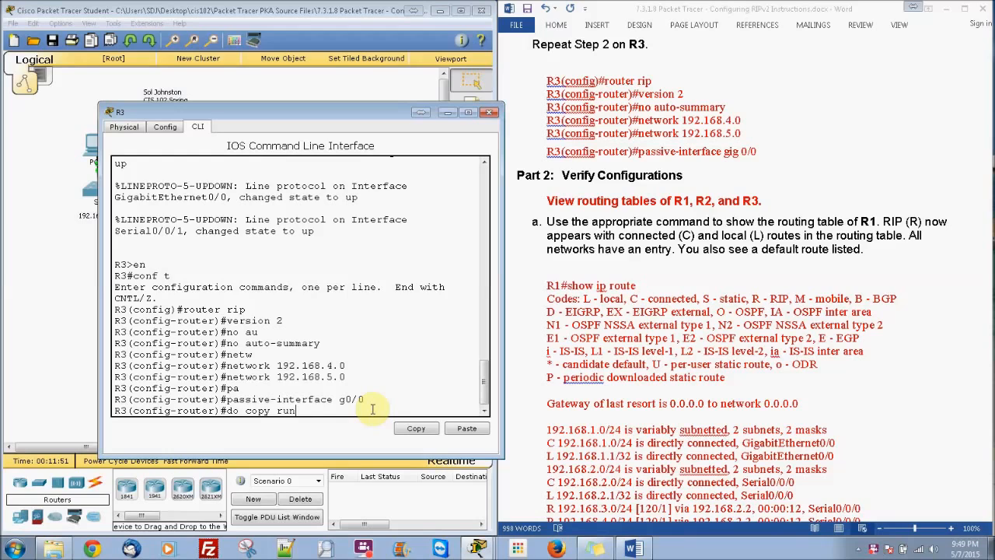
Save R3's running configuration to startup-config with do copy run start, and close R3's window
type("do copy run start")
key("Return")
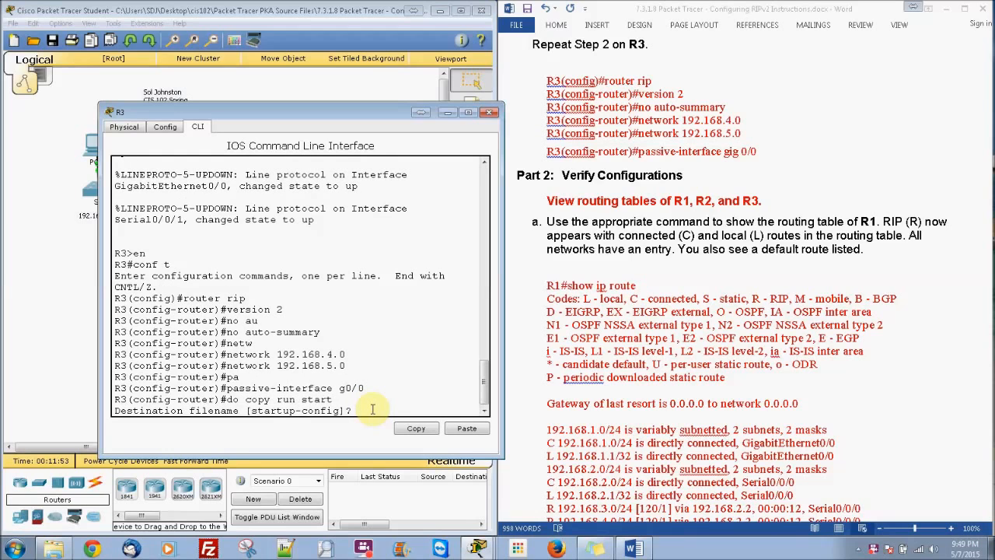
key("Return")
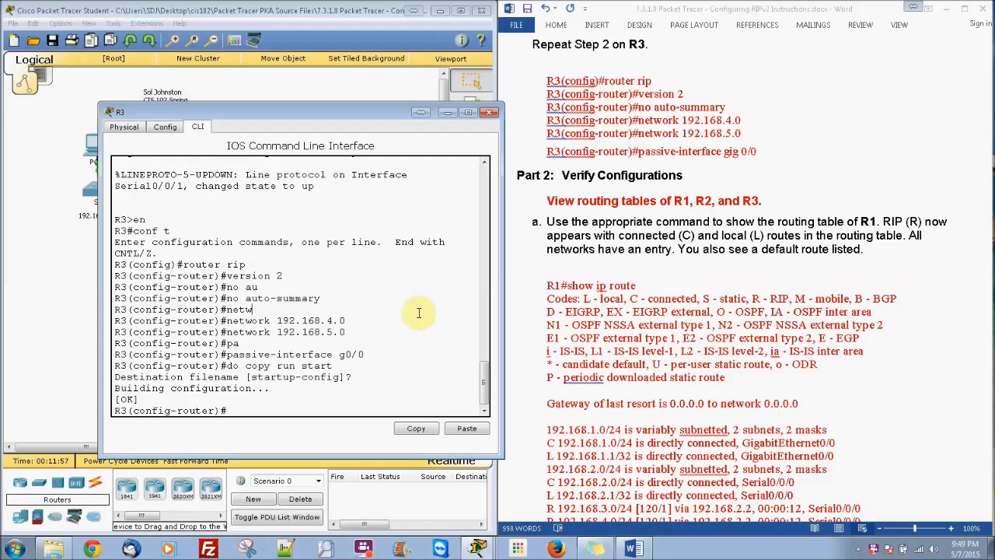
left_click(490, 112)
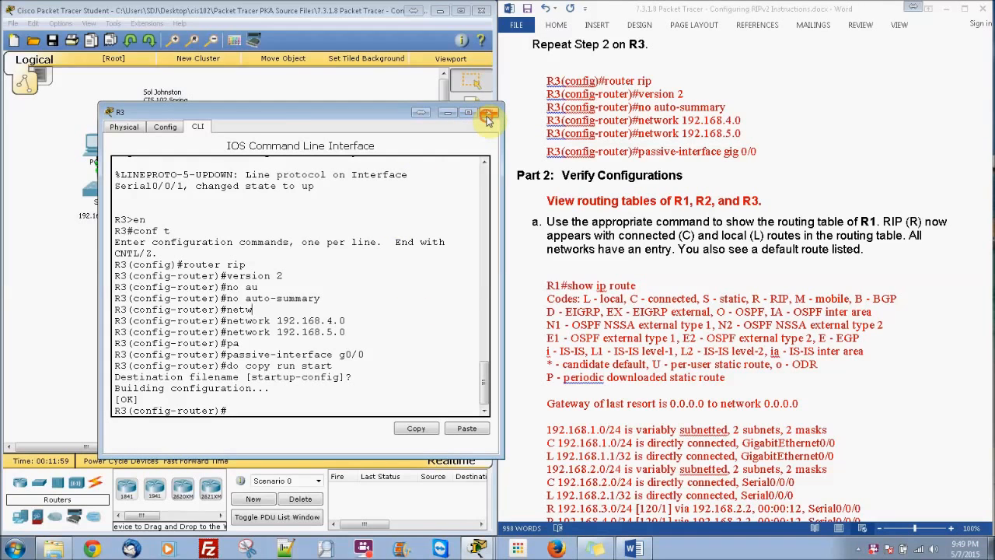
Leave configuration mode on R1 with end and examine its full routing table with show ip route
left_click(159, 190)
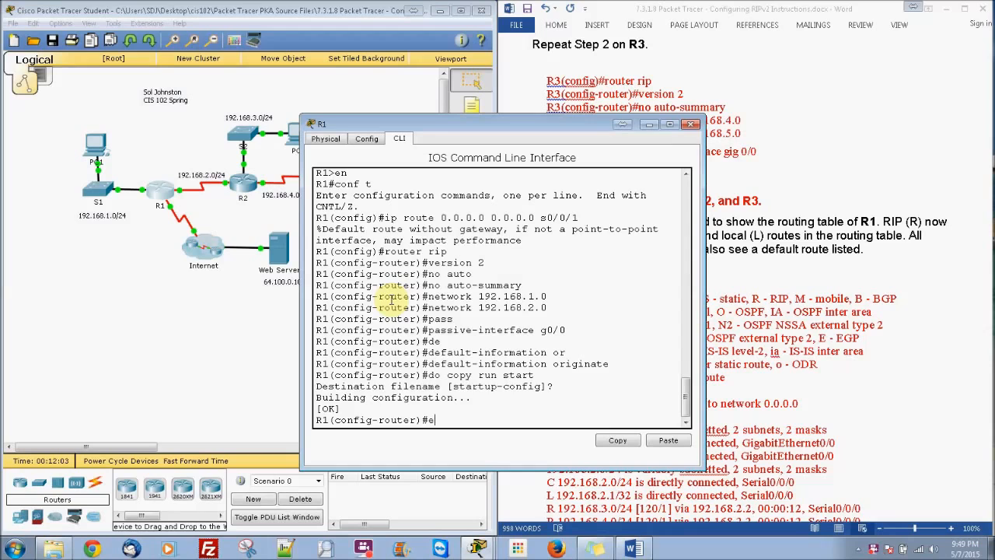
type("end")
key("Return")
type("show ip rout")
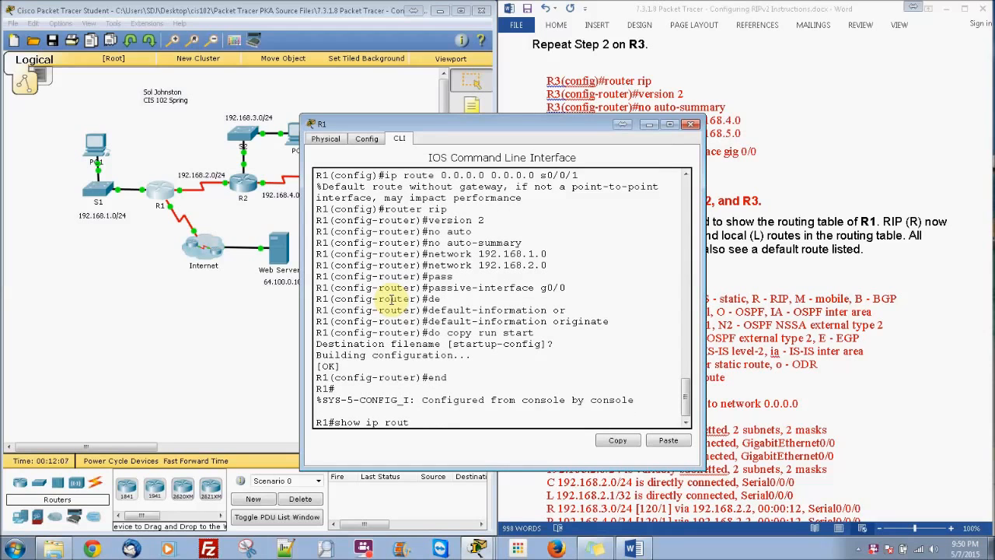
type("e")
key("Return")
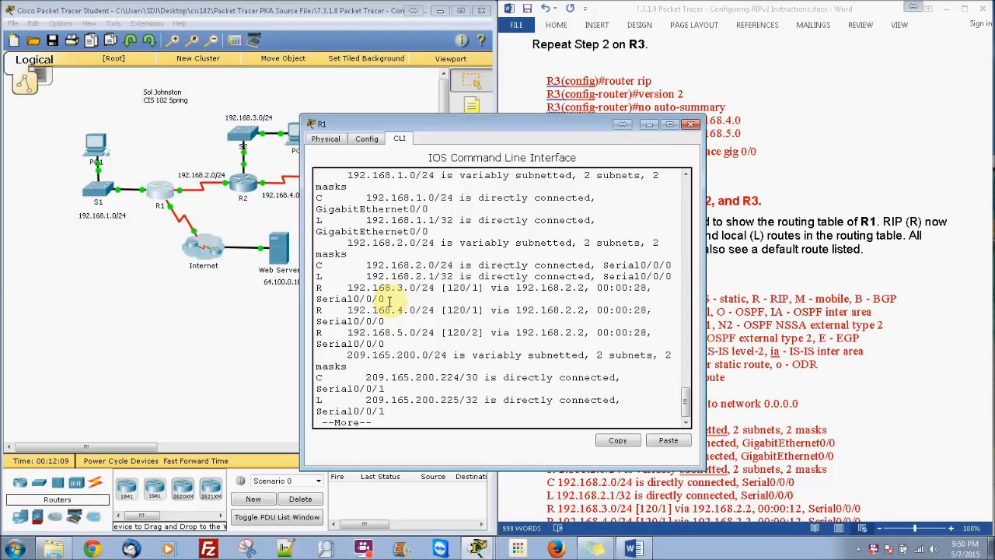
left_click_drag(503, 220, 509, 220)
left_click(515, 274)
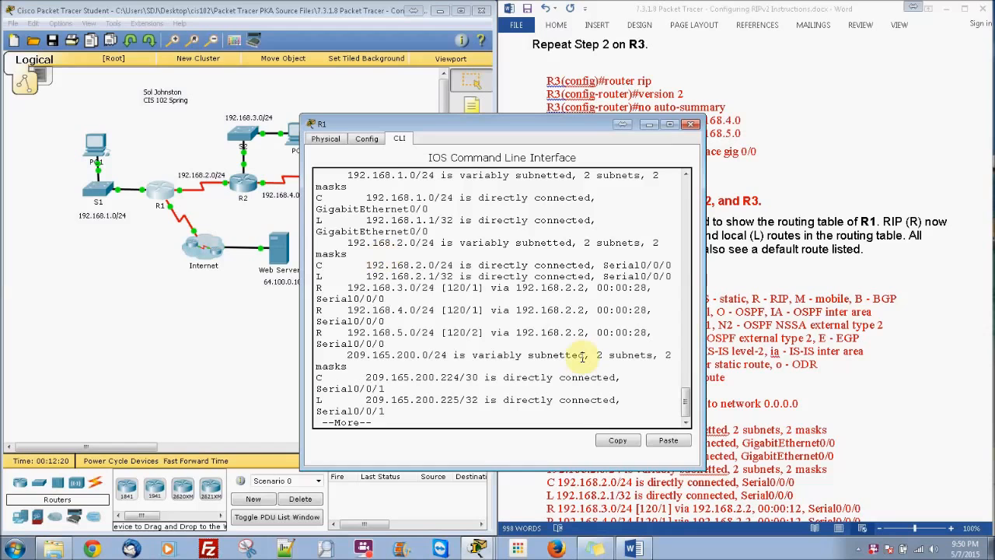
key("space")
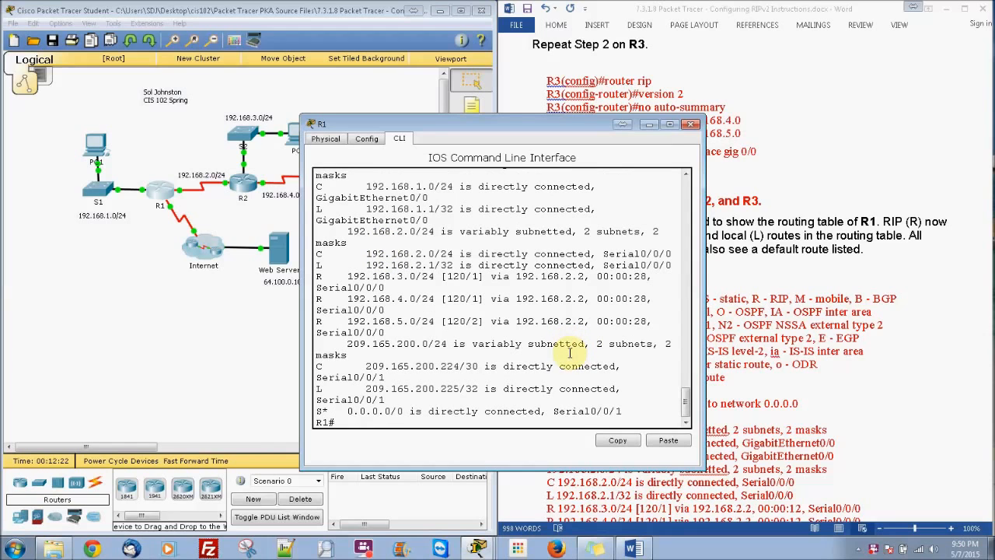
left_click(690, 126)
Leave configuration mode on R2 with end and check its routing table with show ip route against the lab instructions
left_click(948, 325)
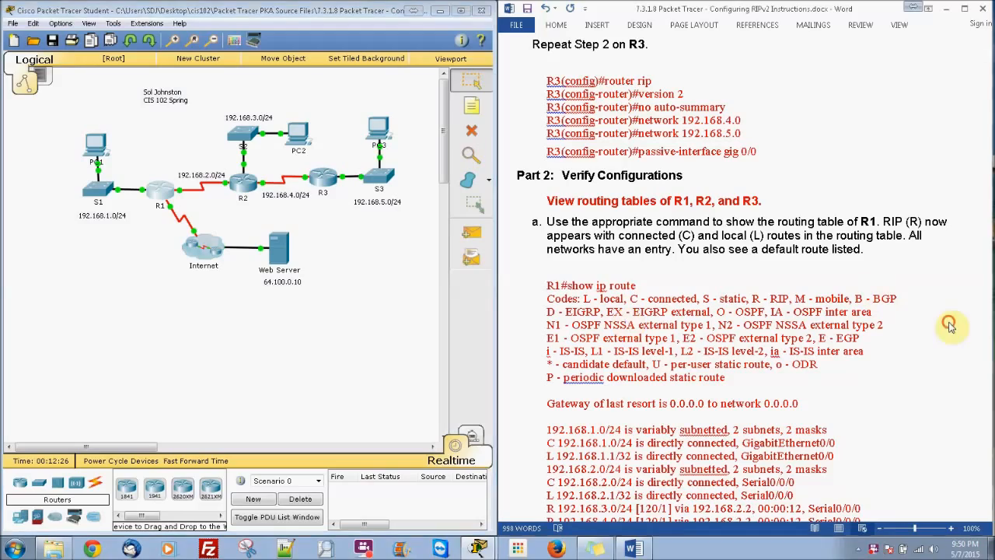
left_click_drag(988, 281, 987, 372)
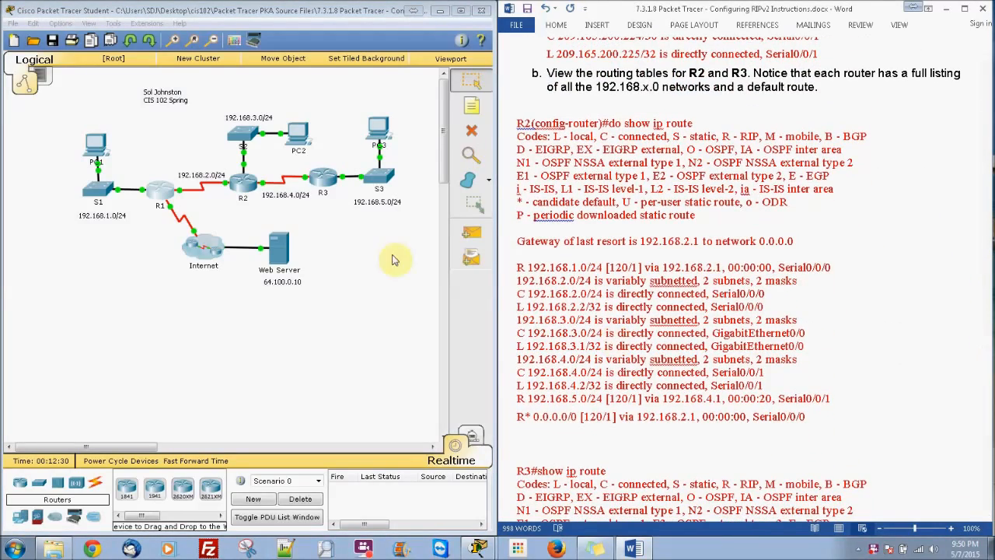
left_click(243, 180)
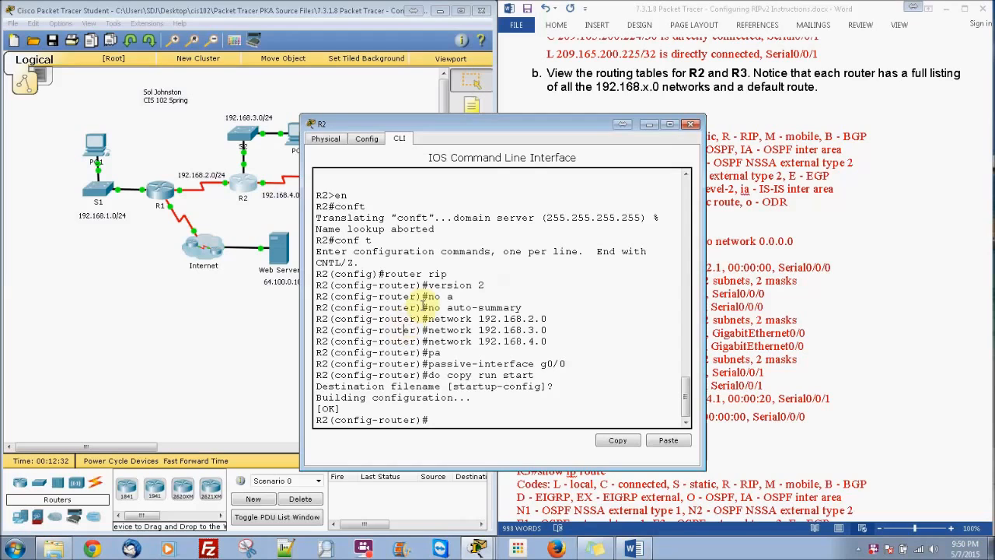
type("end")
key("Return")
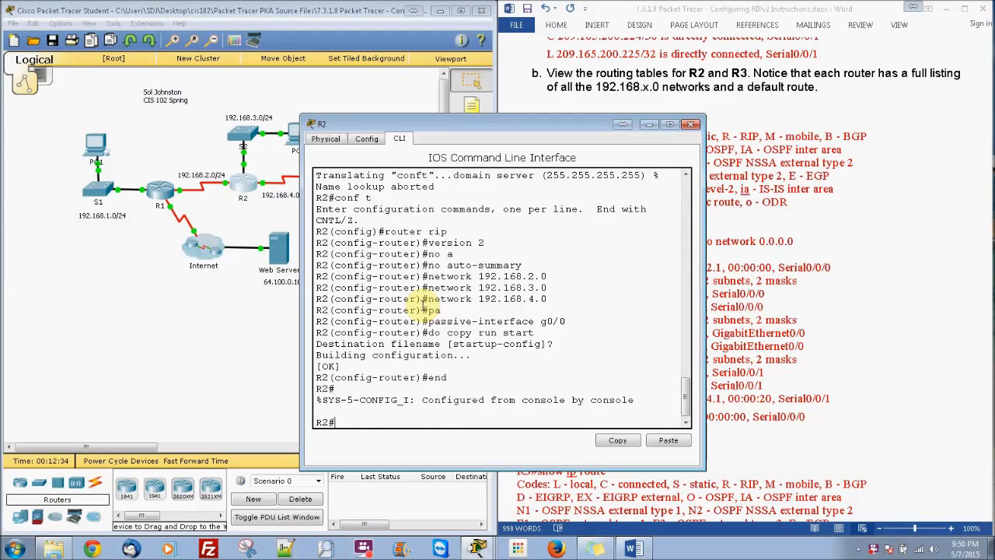
type("show ip rou")
key("Return")
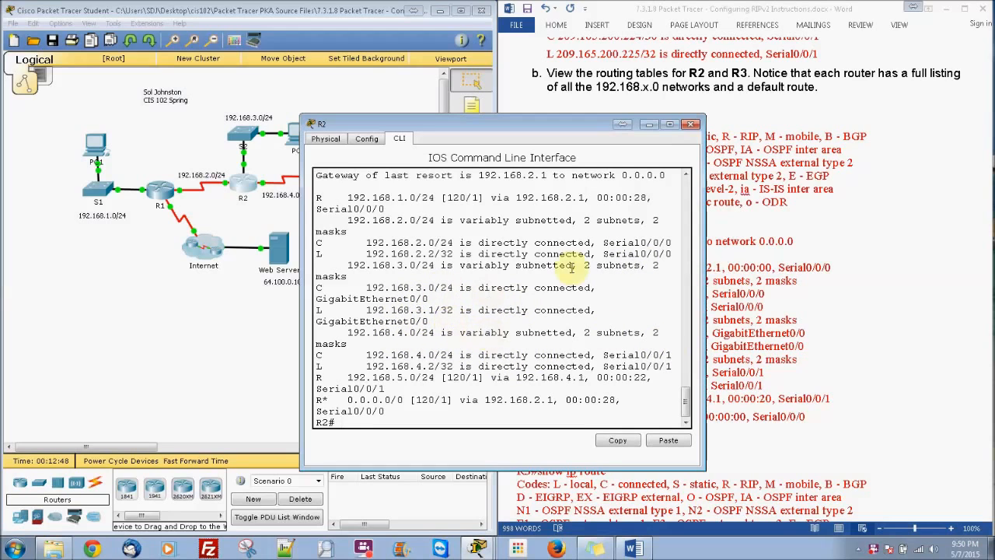
left_click(691, 124)
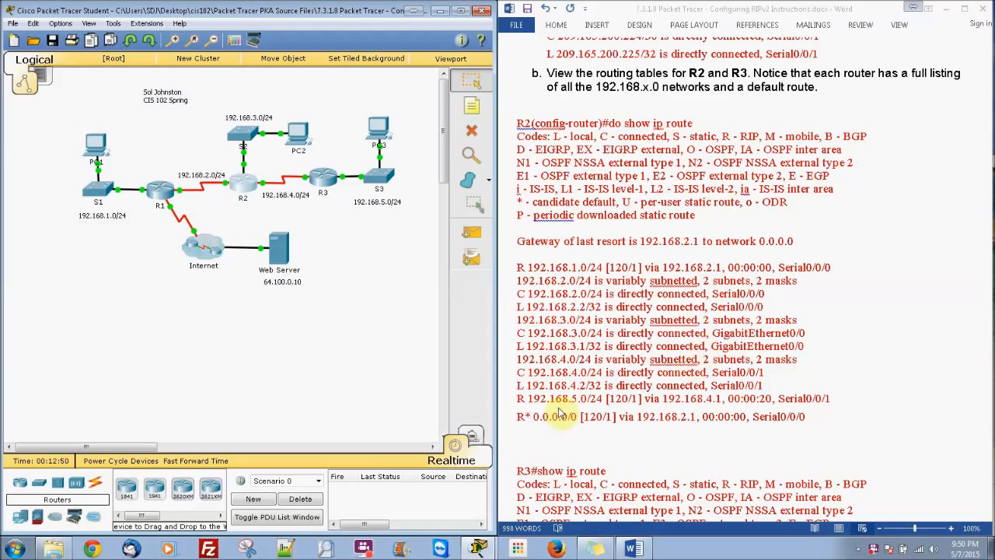
Leave configuration mode on R3 with end and display its routing table with show ip route
left_click(325, 179)
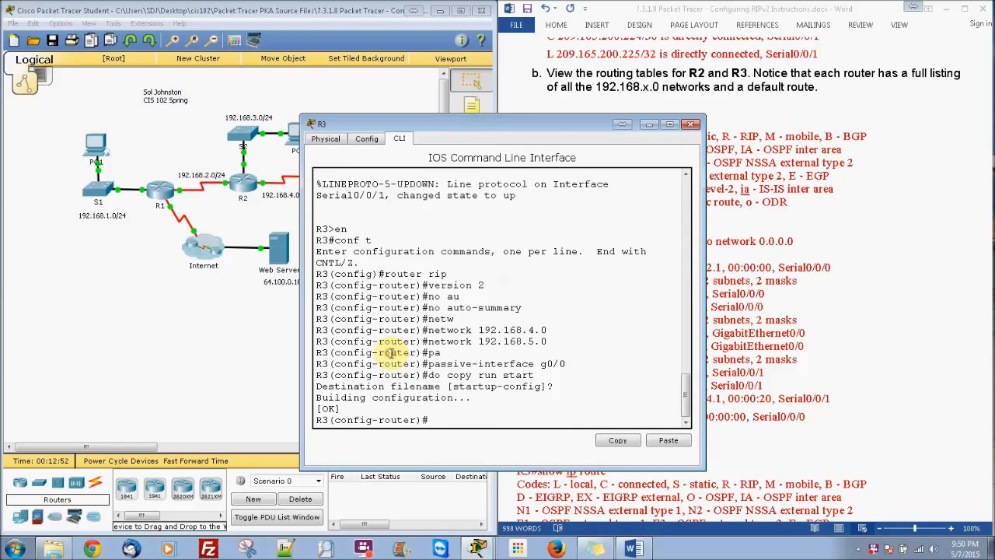
type("end")
key("Return")
key("Return")
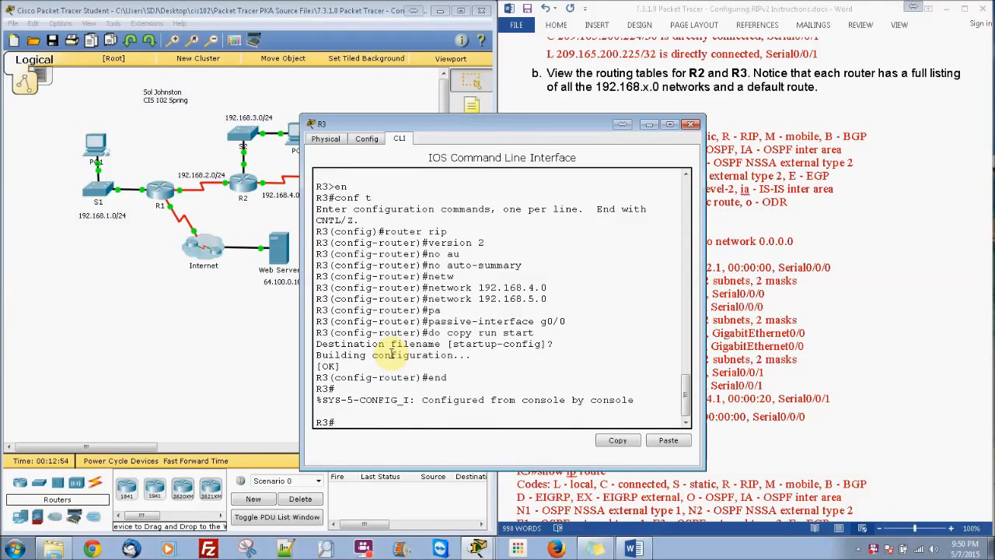
type("show ip route")
key("Return")
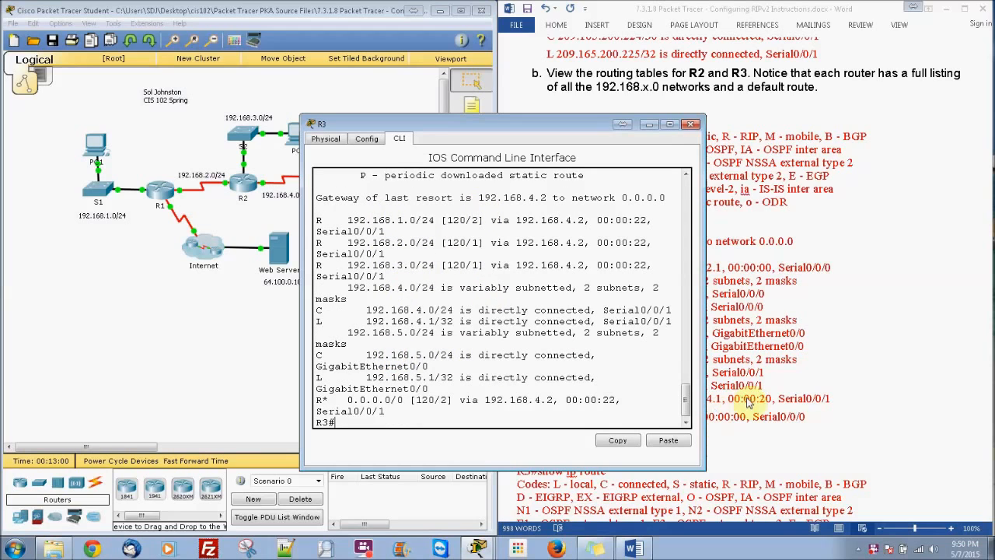
Find the section of the lab instructions on pinging all destinations and return to R3's window
left_click(851, 434)
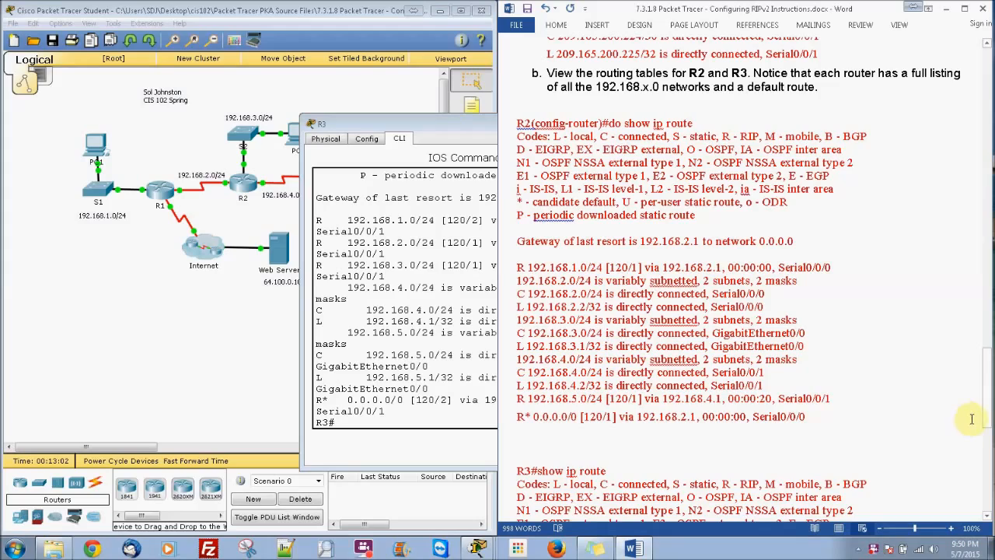
left_click_drag(986, 423, 991, 503)
left_click(435, 135)
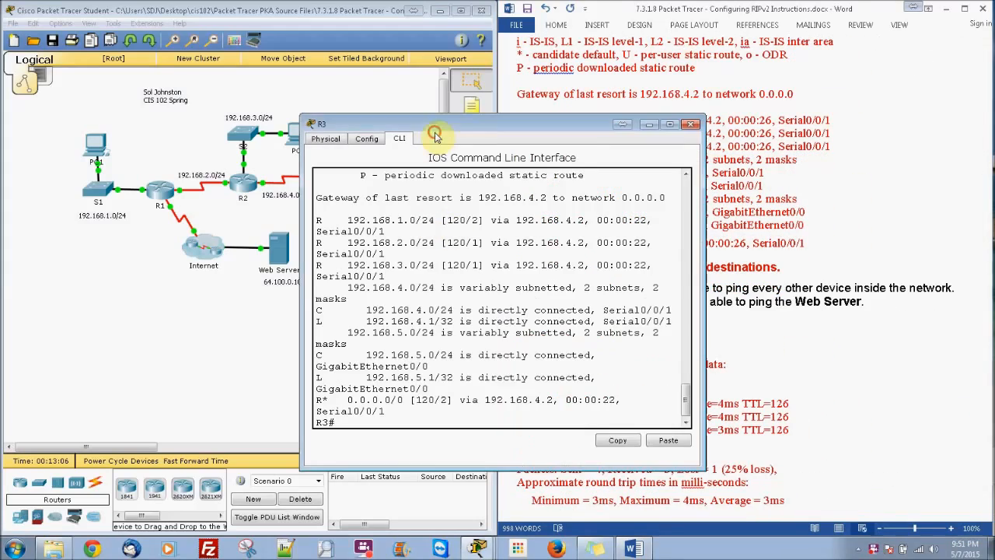
Close R3's window and open the Command Prompt on PC1
left_click(691, 124)
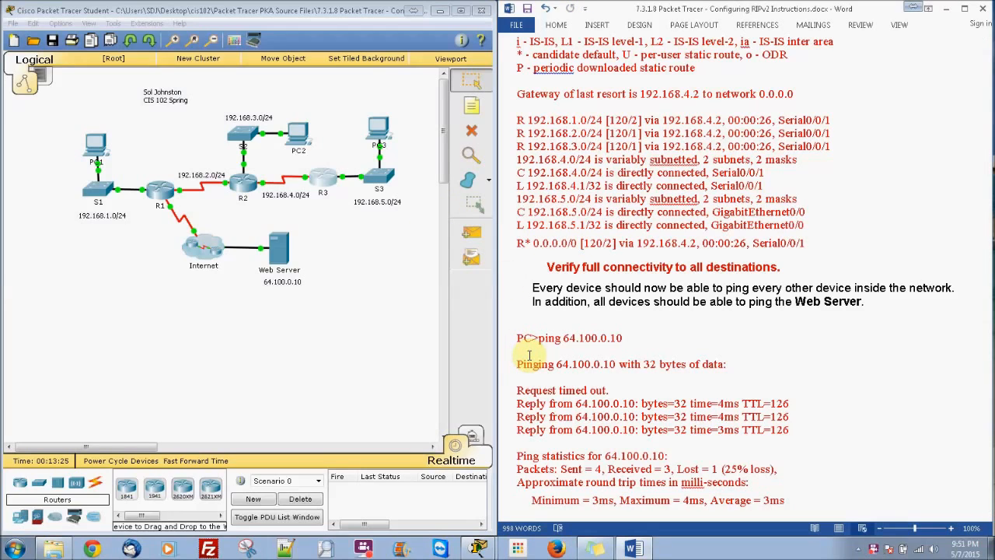
left_click(98, 142)
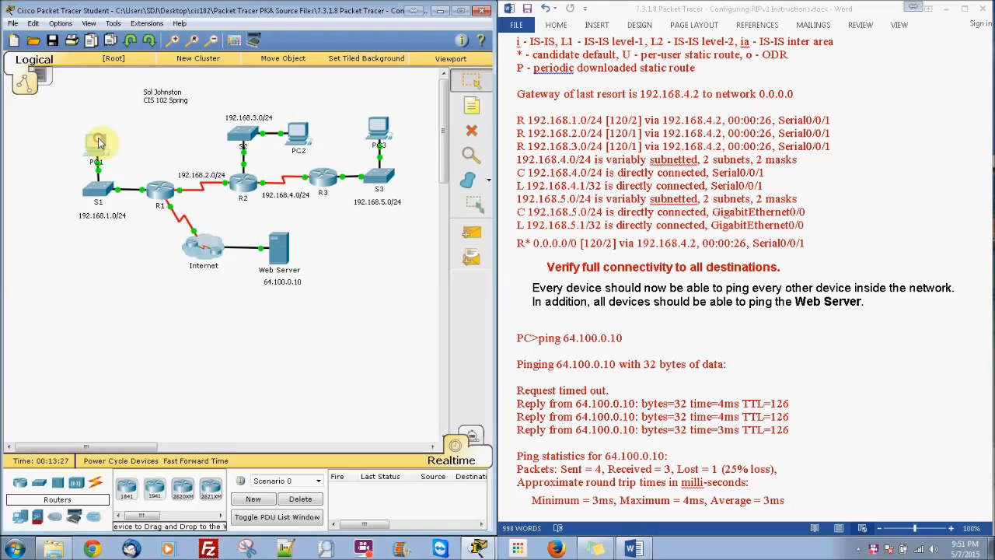
left_click(414, 125)
left_click_drag(370, 153, 476, 84)
left_click(158, 252)
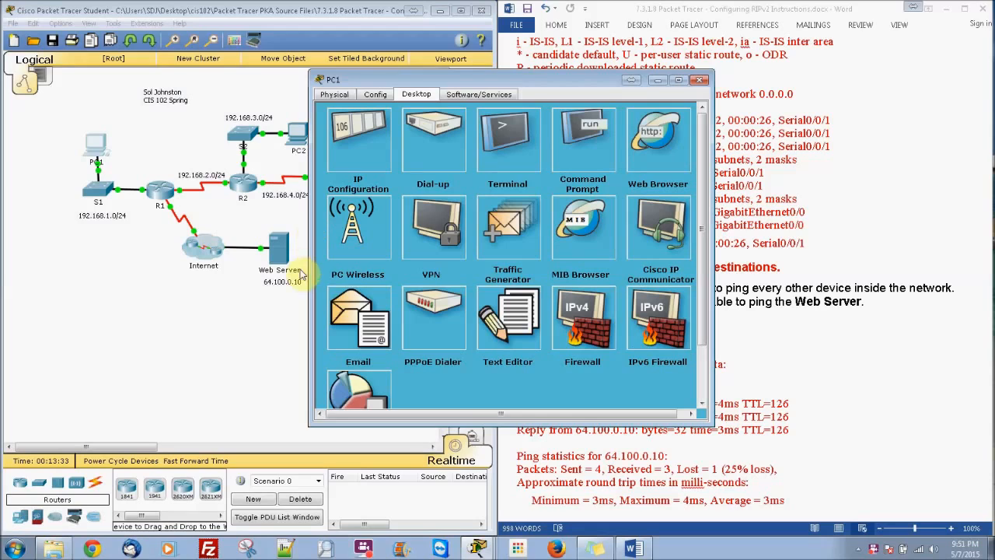
left_click(553, 149)
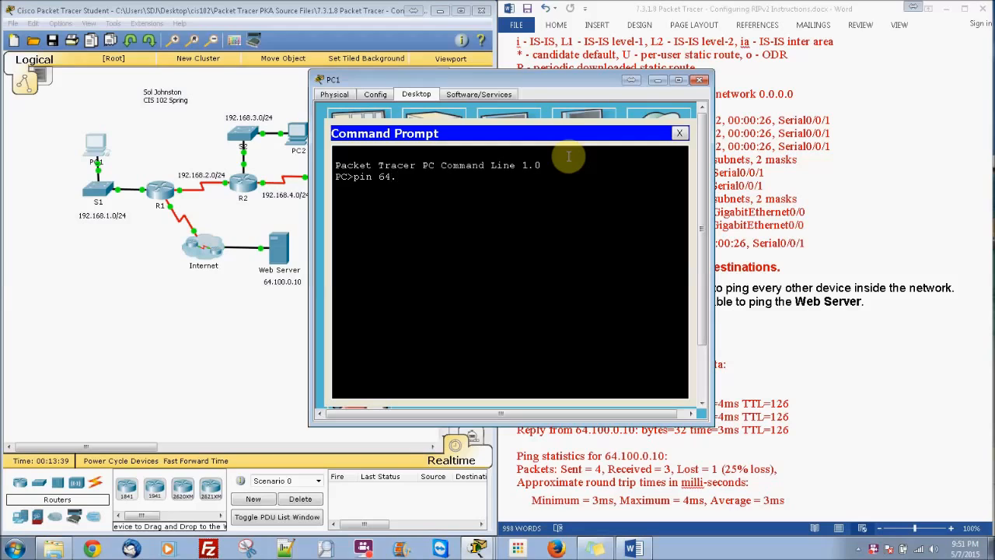
Ping the Web Server at 64.100.0.10 from PC1's command prompt
type("pin 64.100.0.1")
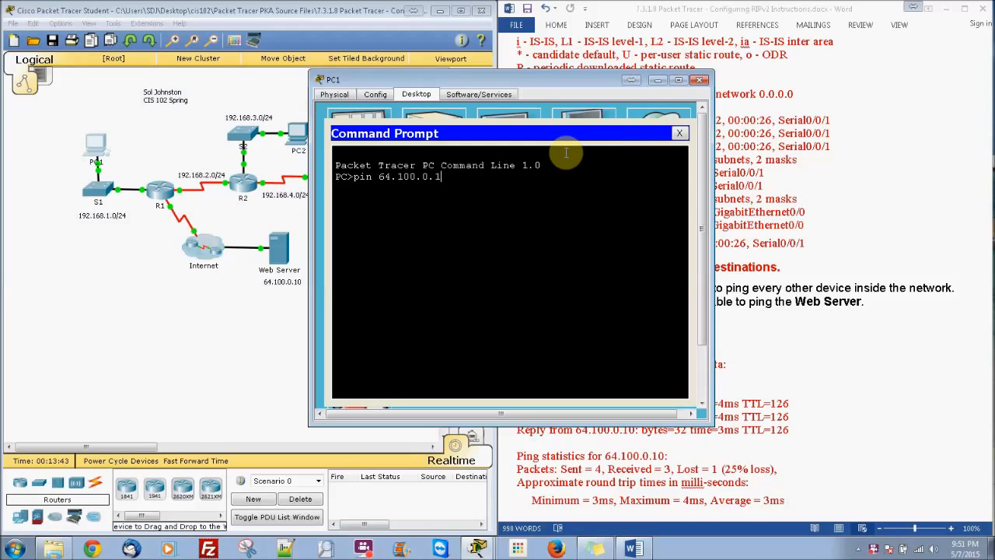
type("0")
key("Return")
key("Up")
key("Left")
key("Left")
key("Left")
key("Left")
key("Left")
key("Left")
key("Left")
key("Left")
type("g")
key("Return")
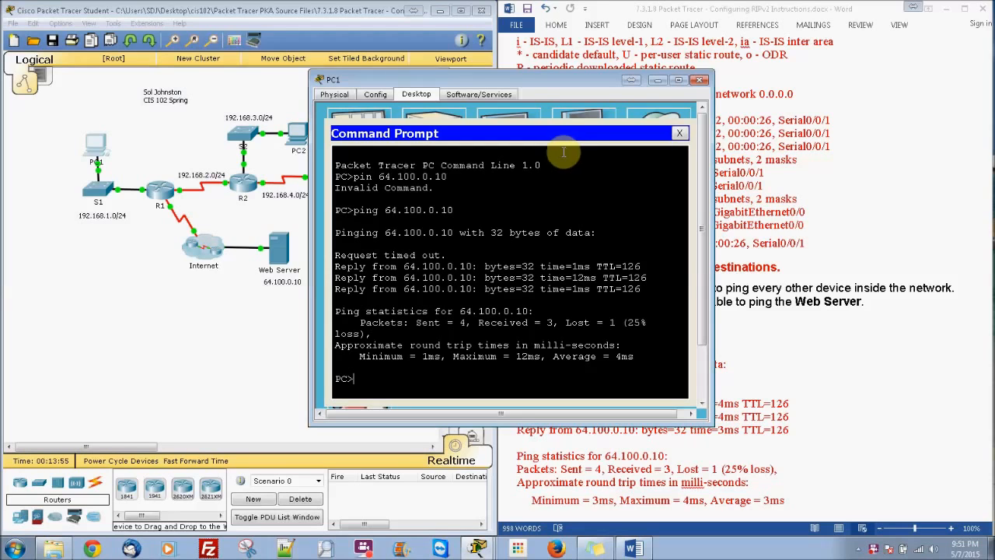
Open the Command Prompt on PC2 and ping the Web Server at 64.100.0.10
left_click(301, 136)
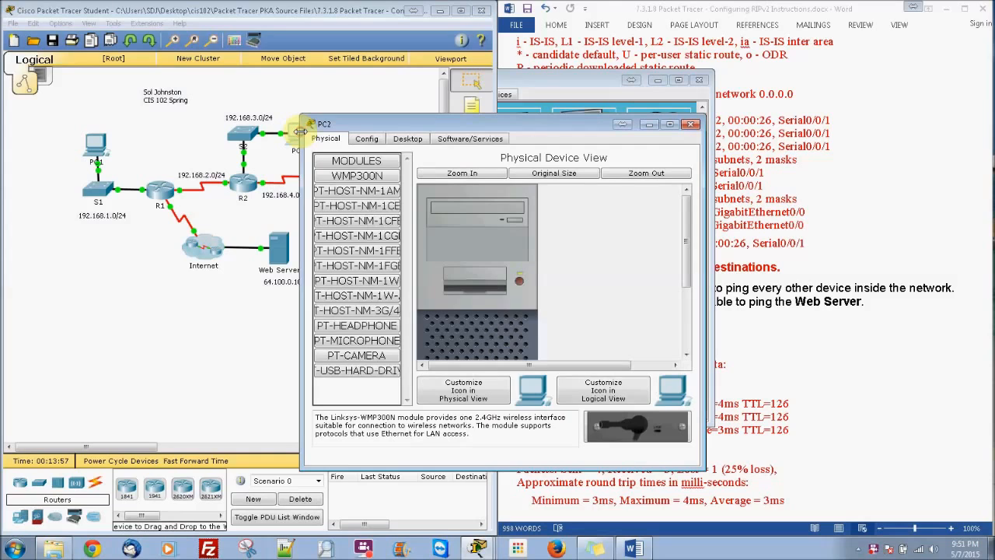
left_click(411, 138)
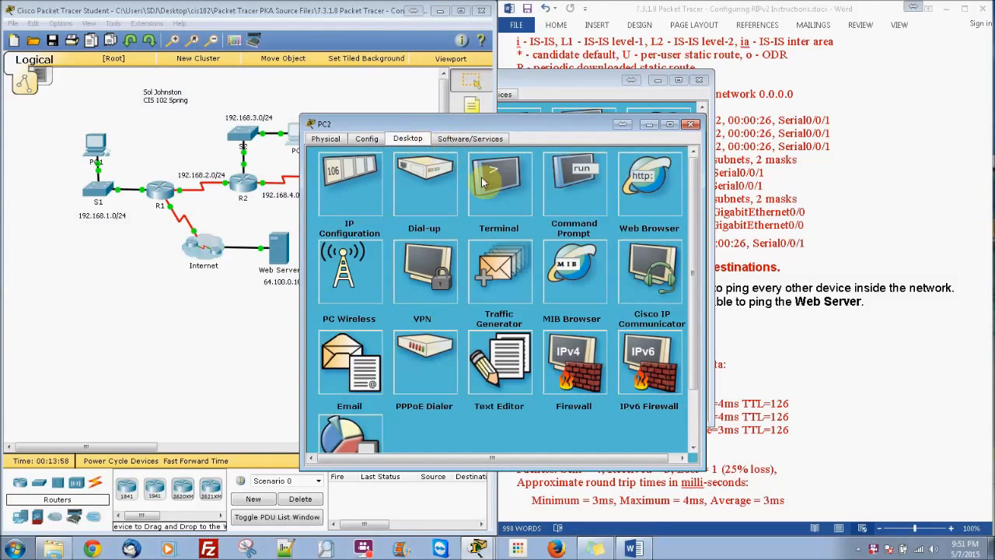
left_click(597, 173)
left_click_drag(614, 127, 688, 125)
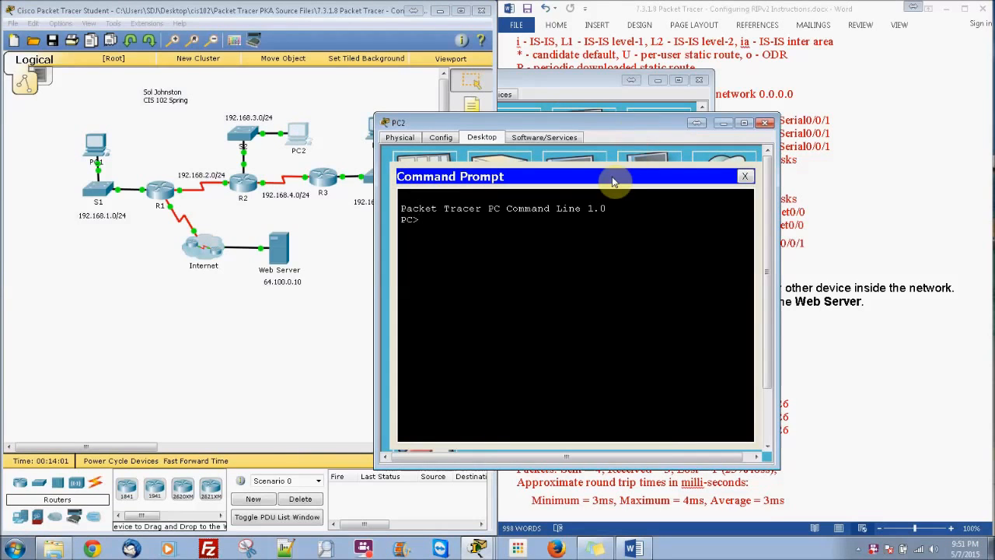
type("pin")
type("g 64.100.0.10")
key("Return")
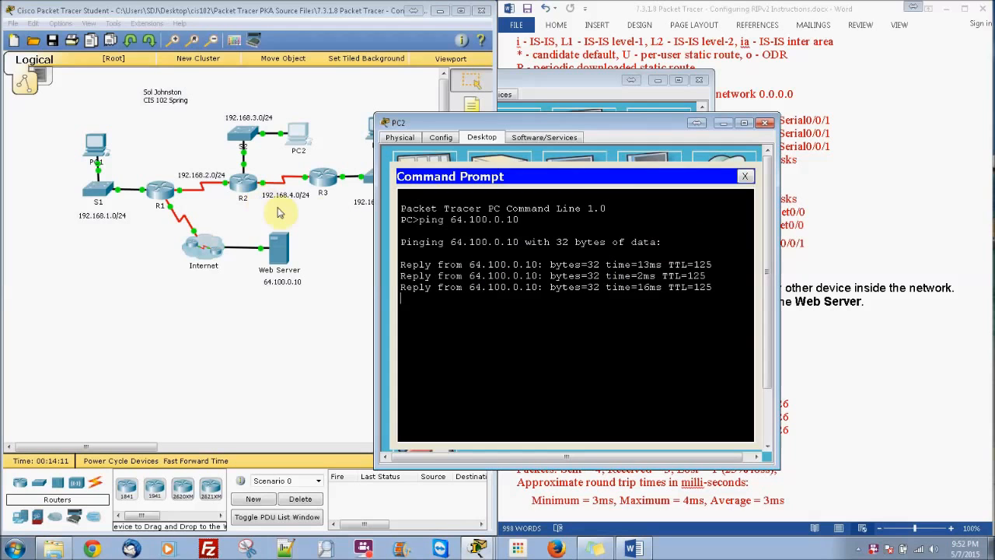
Open the Command Prompt on PC3 and ping the Web Server at 64.100.0.10
left_click(370, 146)
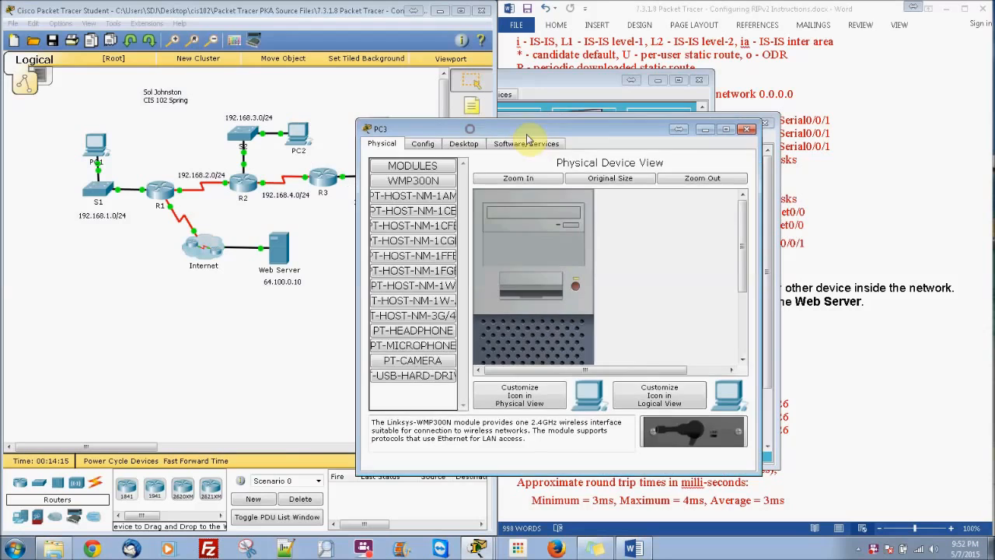
left_click(462, 144)
left_click(613, 191)
type("ping 64.100.0.10")
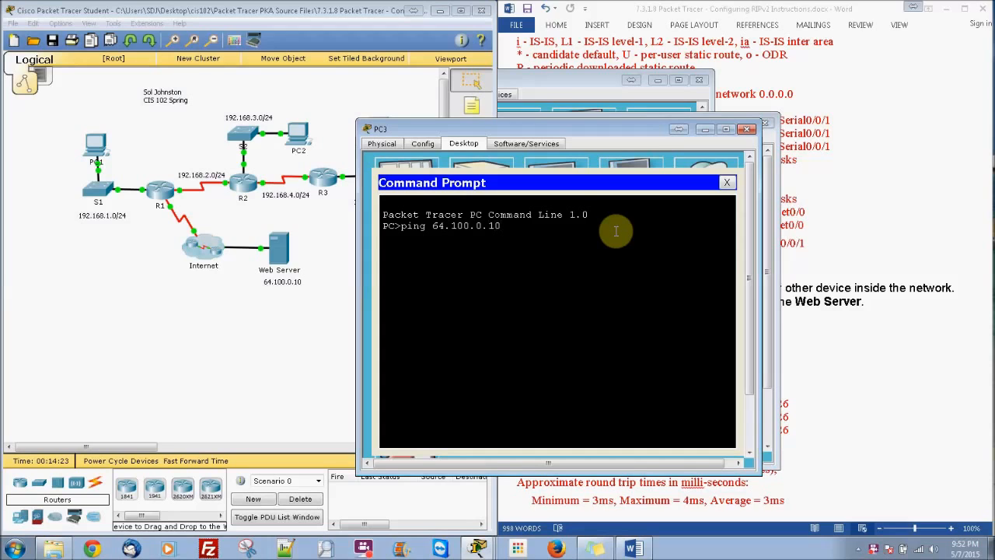
key("Return")
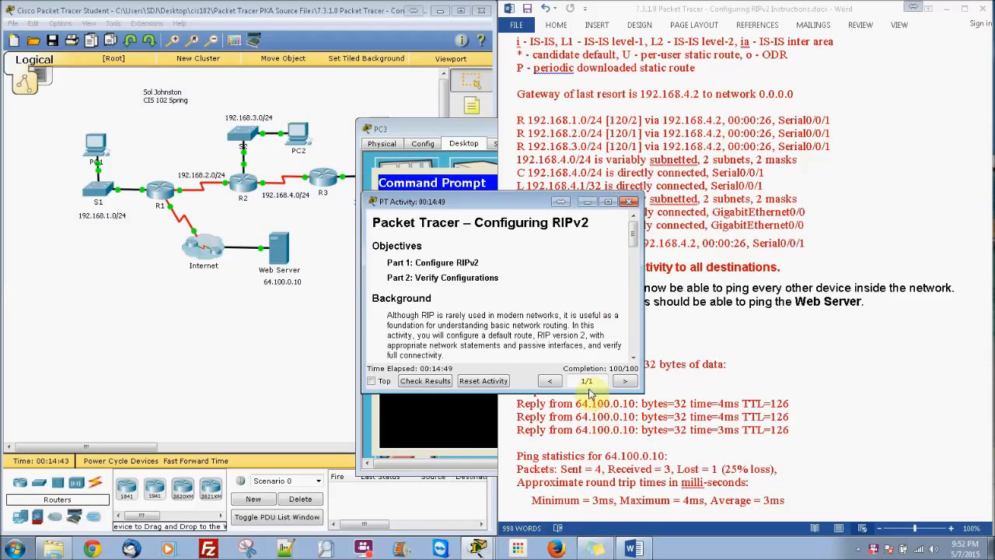
Check the results of the Configuring RIPv2 activity and review its assessment items and connectivity tests
left_click(425, 380)
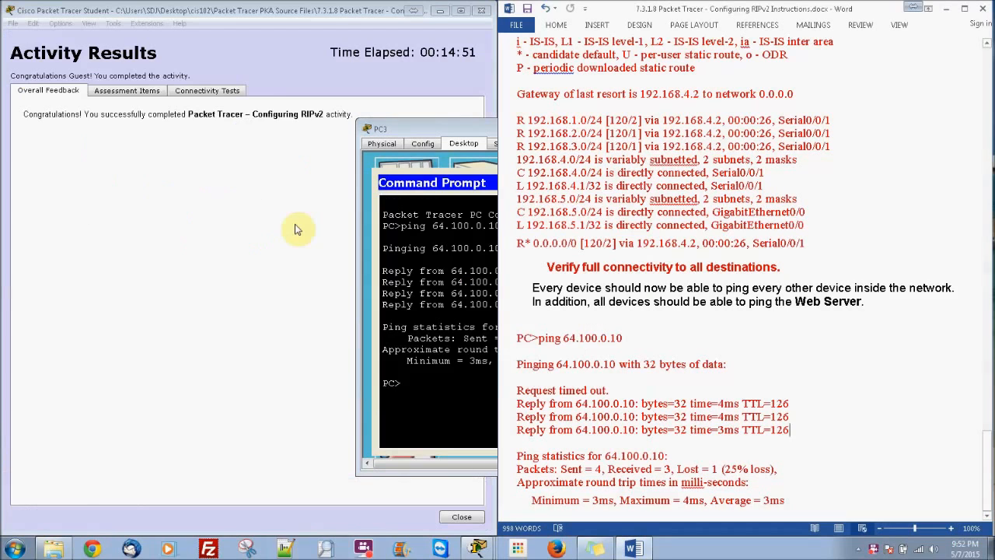
left_click(132, 91)
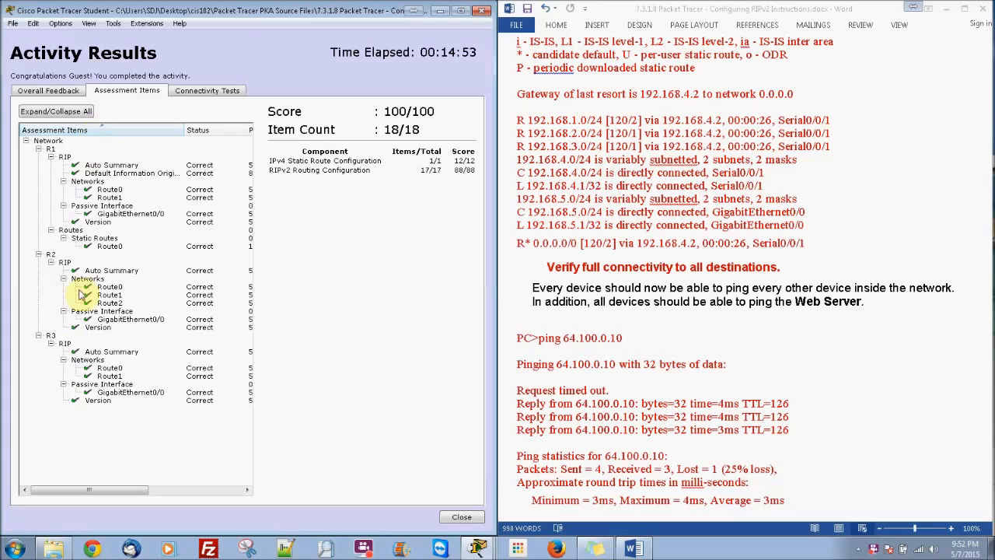
left_click(224, 92)
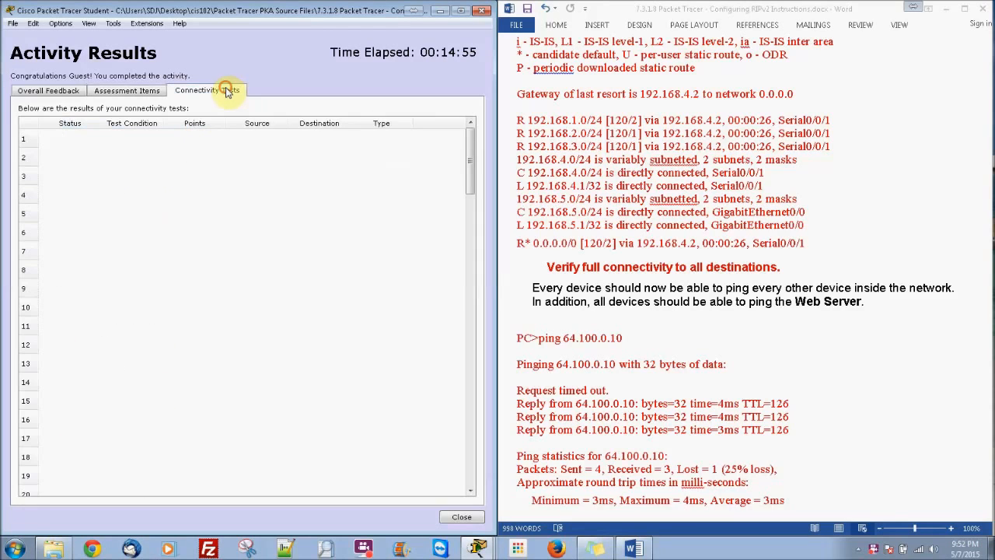